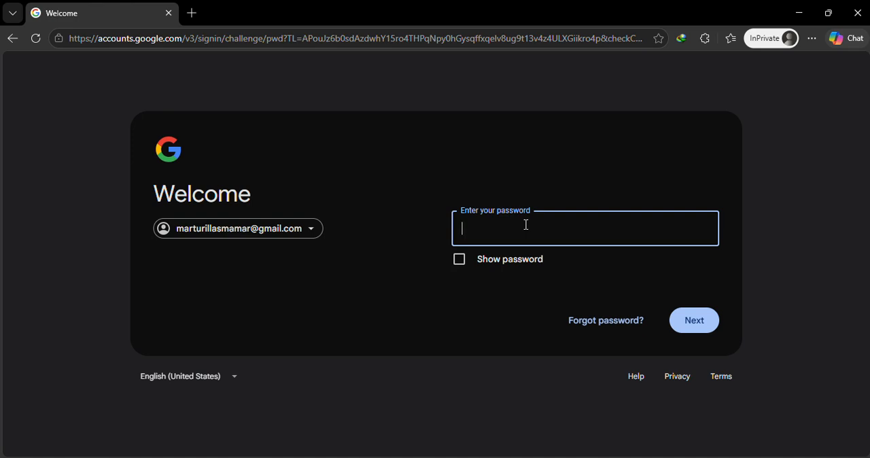
Enter the Google account password and sign in.
{"action": "type", "text": "**************"}
{"action": "key", "text": "Return"}
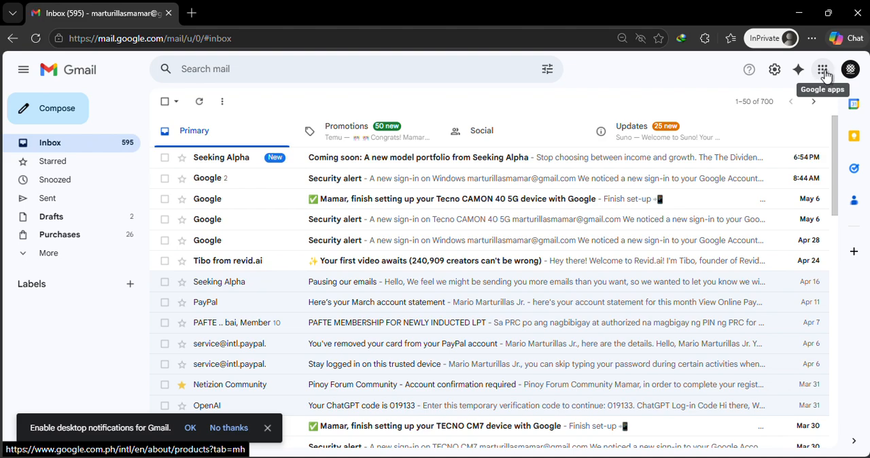
Open Google Forms from the Google apps and create a blank form.
{"action": "left_click", "coordinate": [821, 72]}
{"action": "scroll", "coordinate": [761, 188], "scroll_direction": "down", "scroll_amount": 5}
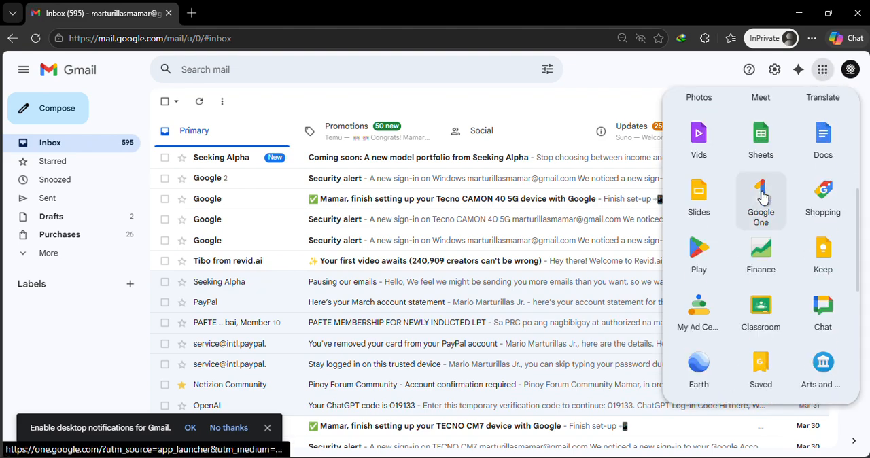
{"action": "scroll", "coordinate": [760, 203], "scroll_direction": "down", "scroll_amount": 1}
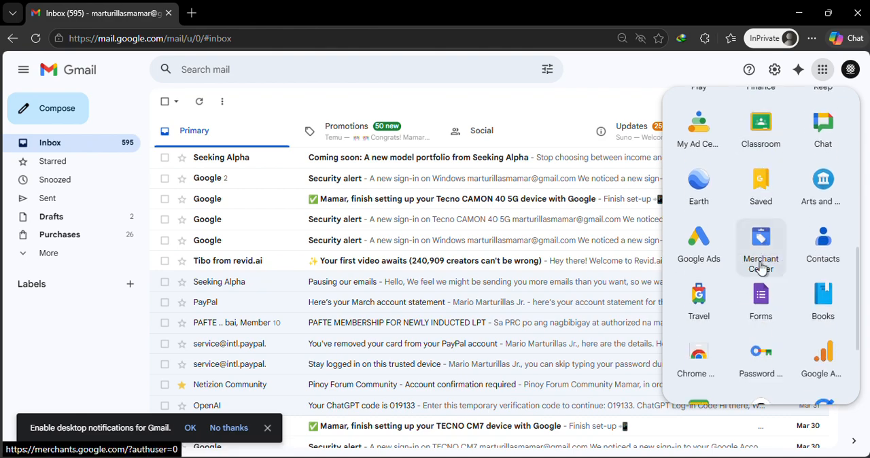
{"action": "left_click", "coordinate": [761, 299]}
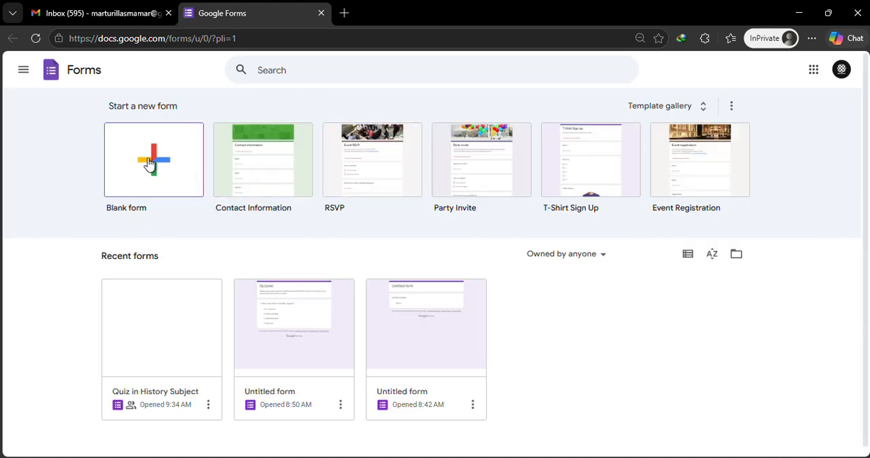
{"action": "left_click", "coordinate": [163, 193]}
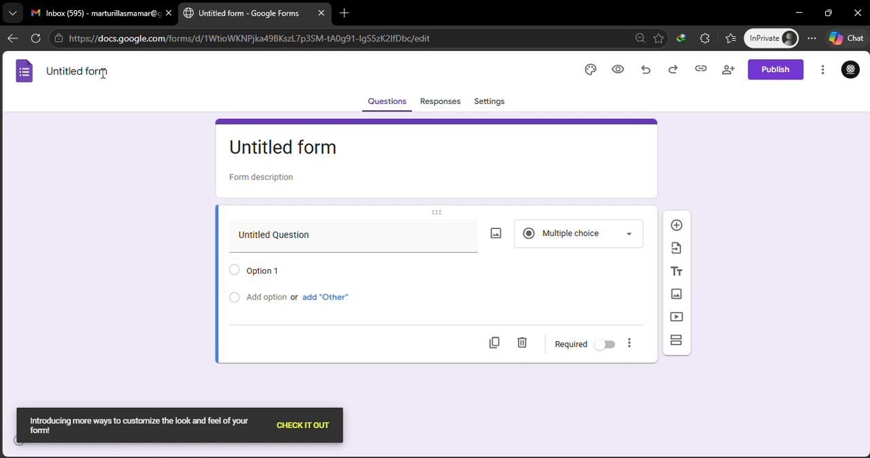
Rename the form to "Quiz in History" and apply the same name as its heading title.
{"action": "left_click", "coordinate": [108, 72]}
{"action": "left_click", "coordinate": [110, 72]}
{"action": "left_click_drag", "start_coordinate": [111, 71], "coordinate": [31, 72]}
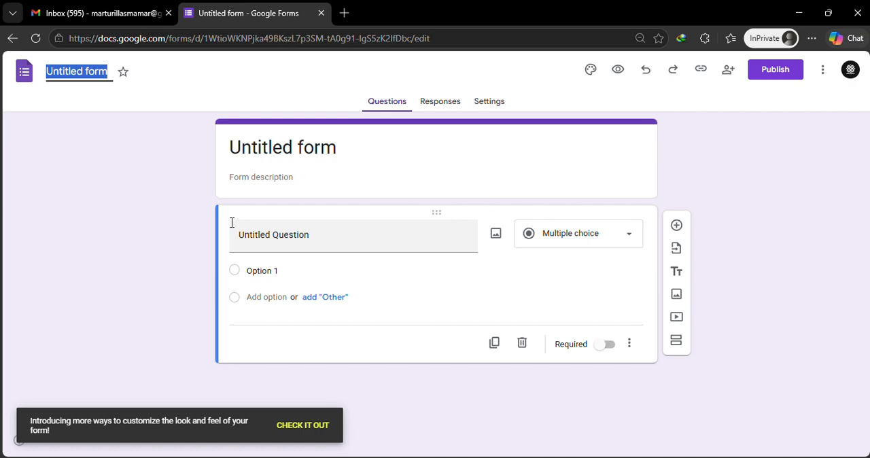
{"action": "type", "text": "Quiz"}
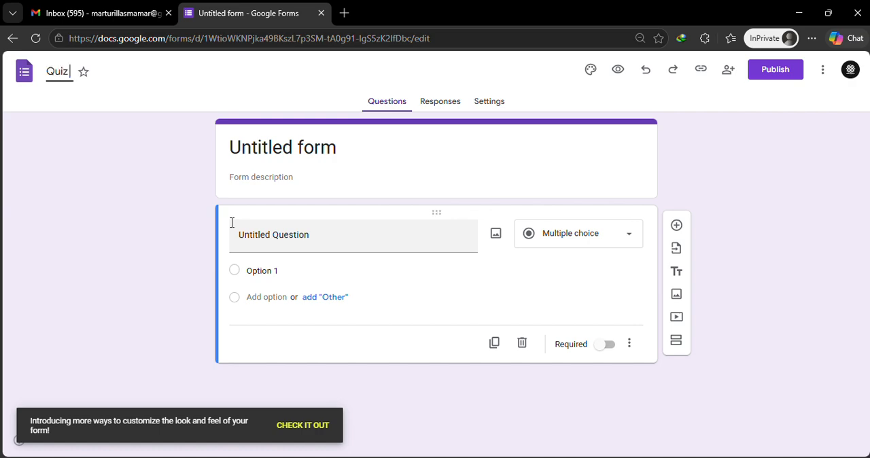
{"action": "type", "text": " in History"}
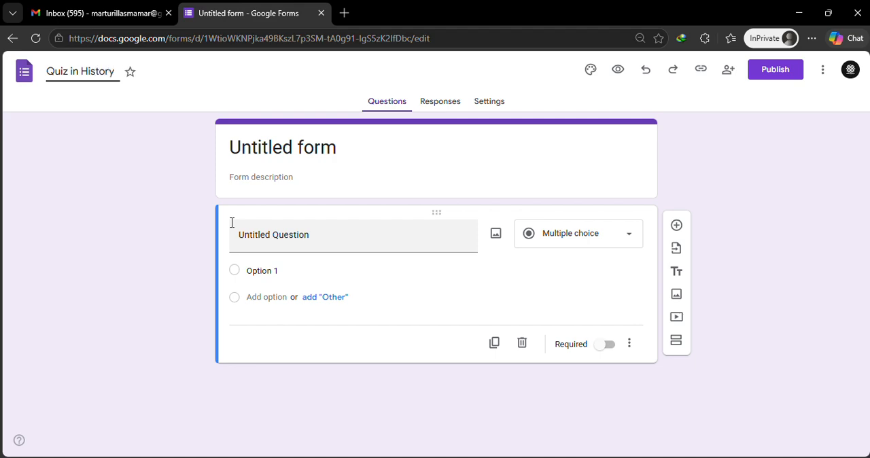
{"action": "left_click", "coordinate": [355, 148]}
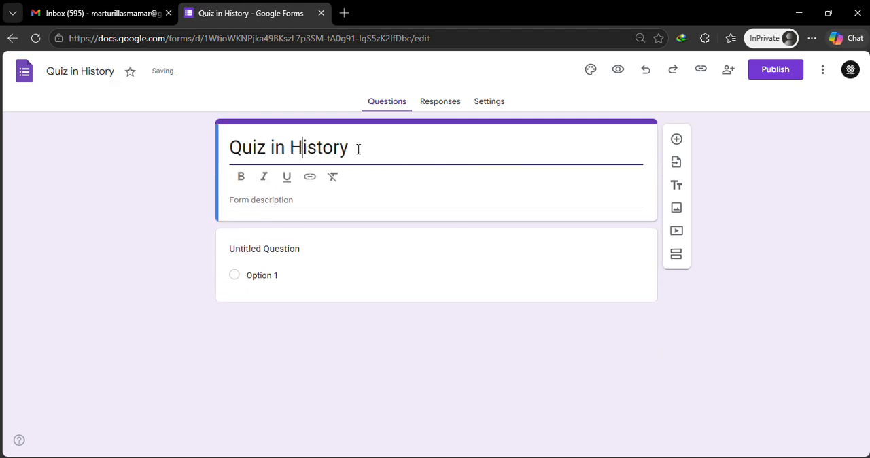
Set the form description to "Please answer the questions carefully.".
{"action": "left_click", "coordinate": [286, 207]}
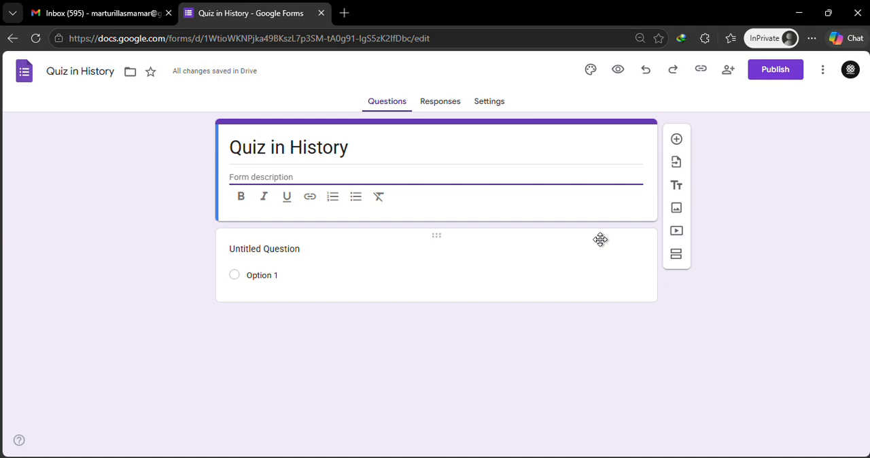
{"action": "type", "text": "Please answer the "}
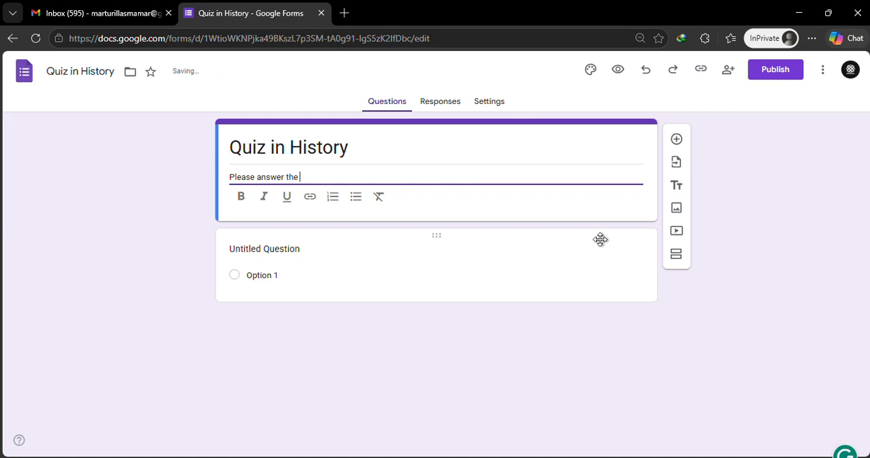
{"action": "type", "text": "questions c"}
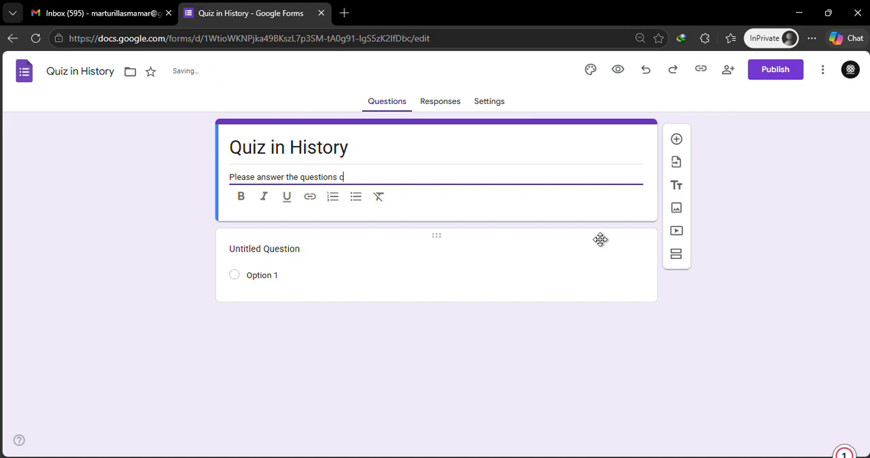
{"action": "type", "text": "arefull"}
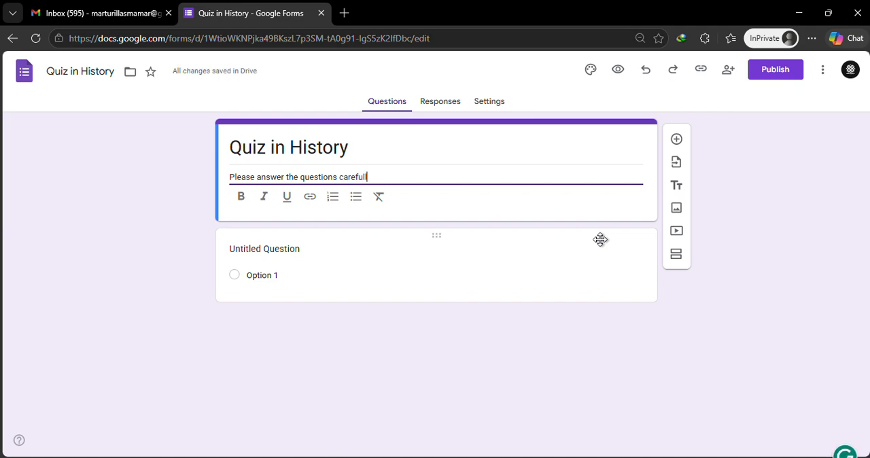
{"action": "type", "text": "y."}
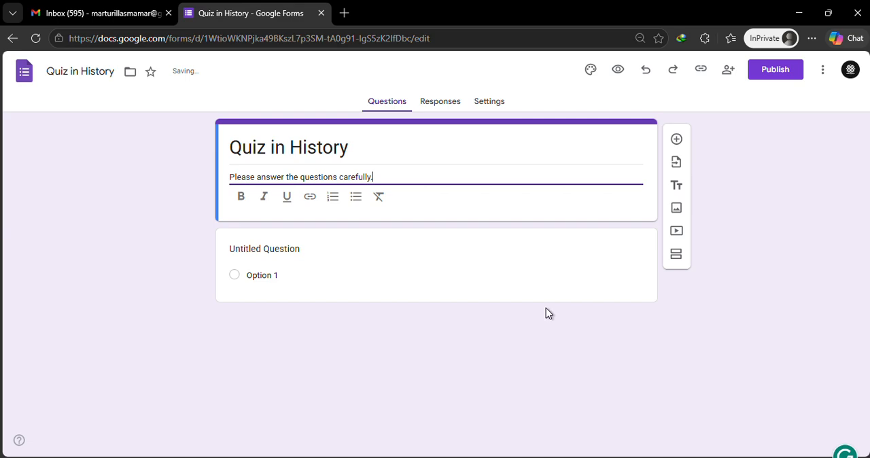
Set the first question's text to "1. Who is the Author of Noli Me Tangere?".
{"action": "left_click", "coordinate": [290, 252]}
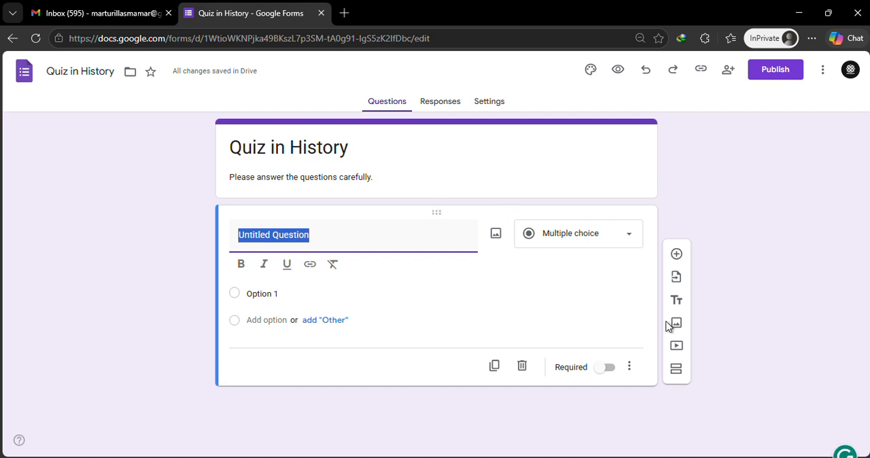
{"action": "type", "text": "1"}
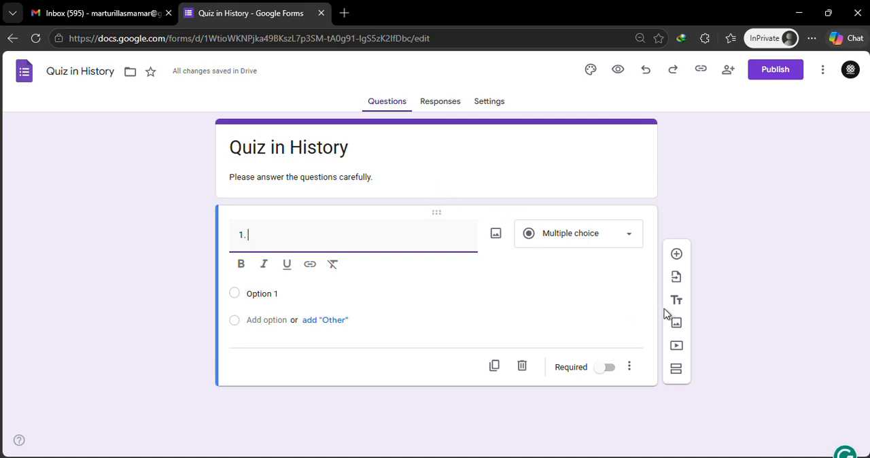
{"action": "type", "text": ". W"}
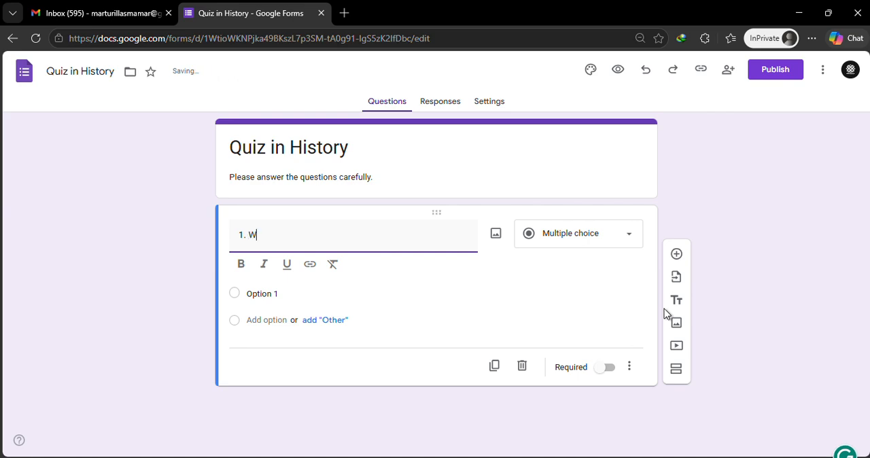
{"action": "type", "text": "ho is t"}
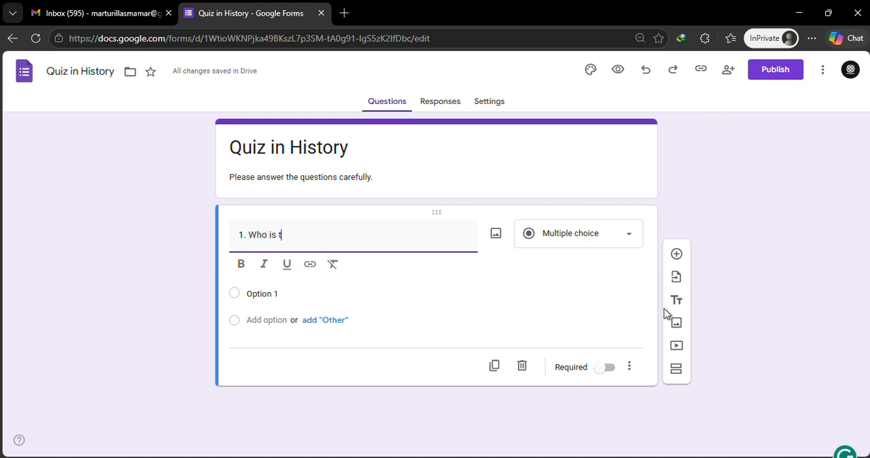
{"action": "type", "text": "he Auth"}
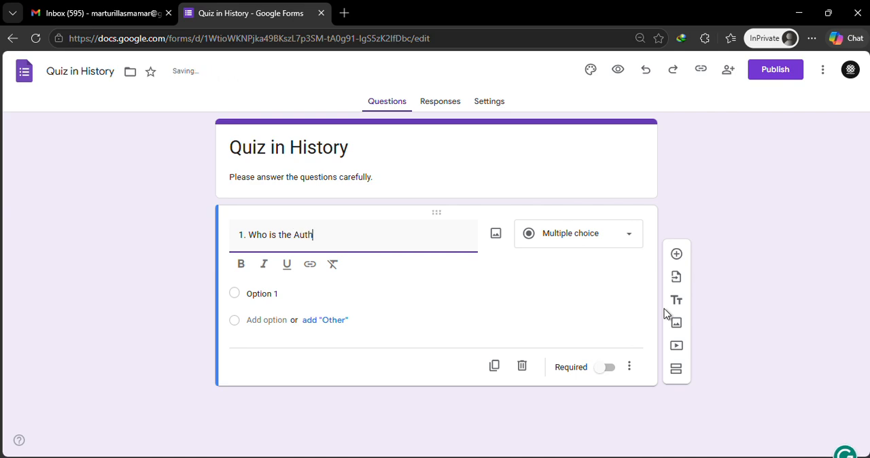
{"action": "type", "text": "or of Noli Me Tange"}
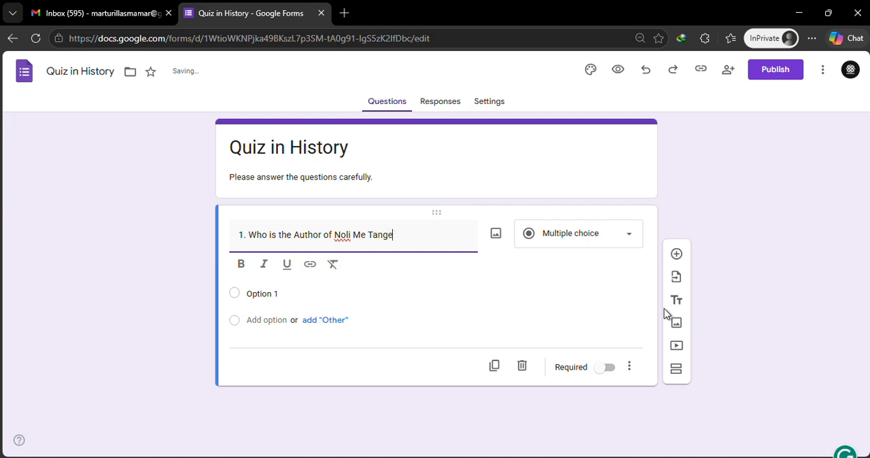
{"action": "type", "text": "re?"}
Enter the first two answer options of question 1 as "A. Dr. Rizal" and "B. Jaena".
{"action": "left_click", "coordinate": [276, 288]}
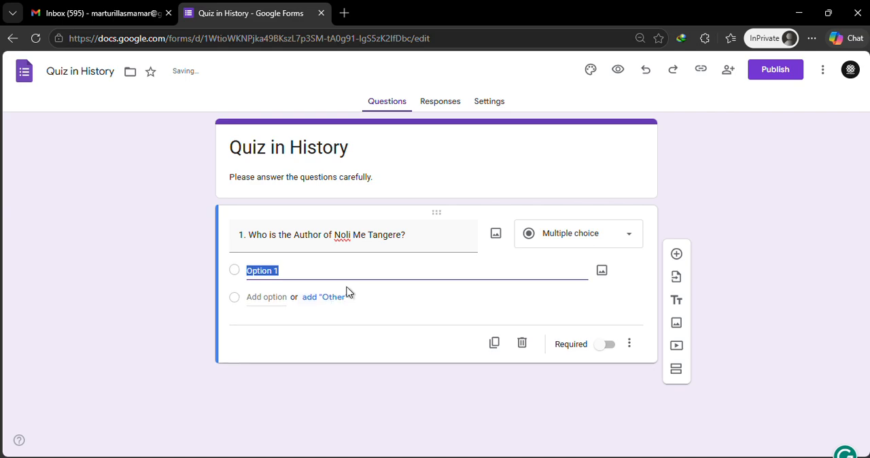
{"action": "type", "text": "A. Dr. Ri"}
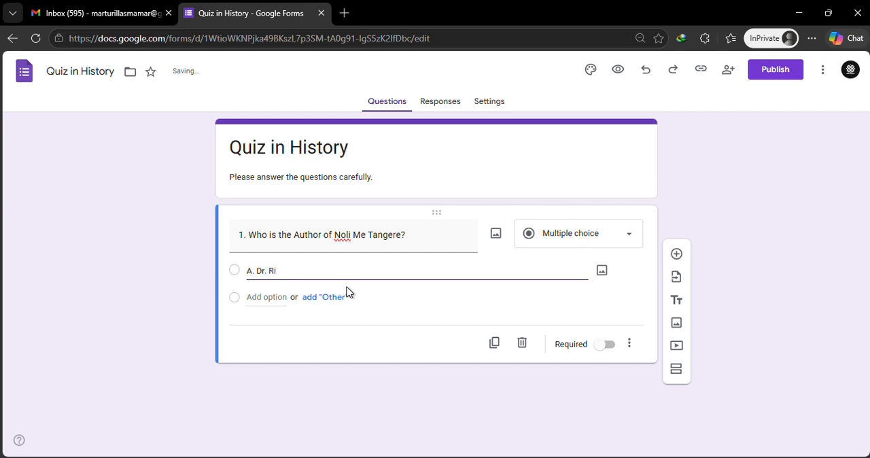
{"action": "type", "text": "zal"}
{"action": "key", "text": "Return"}
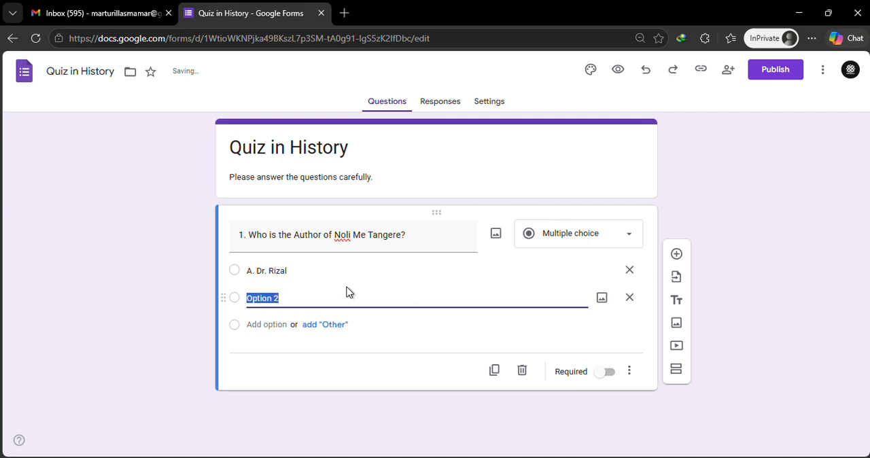
{"action": "type", "text": "B. Ja"}
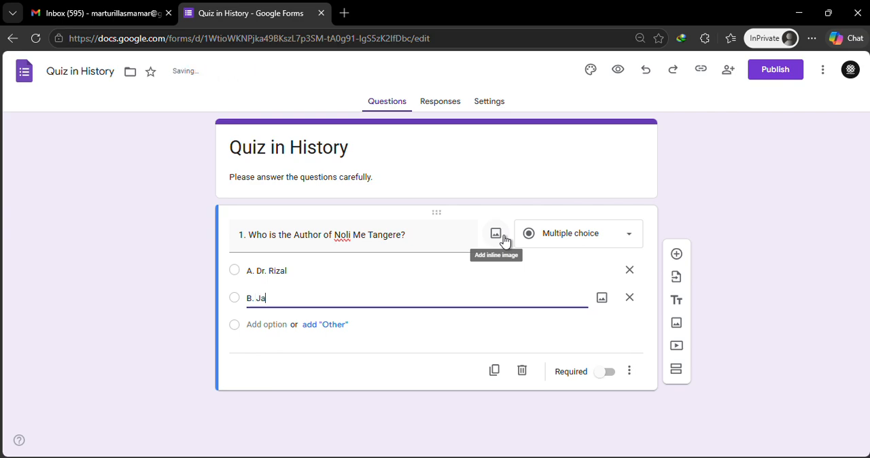
{"action": "type", "text": "na"}
{"action": "key", "text": "Return"}
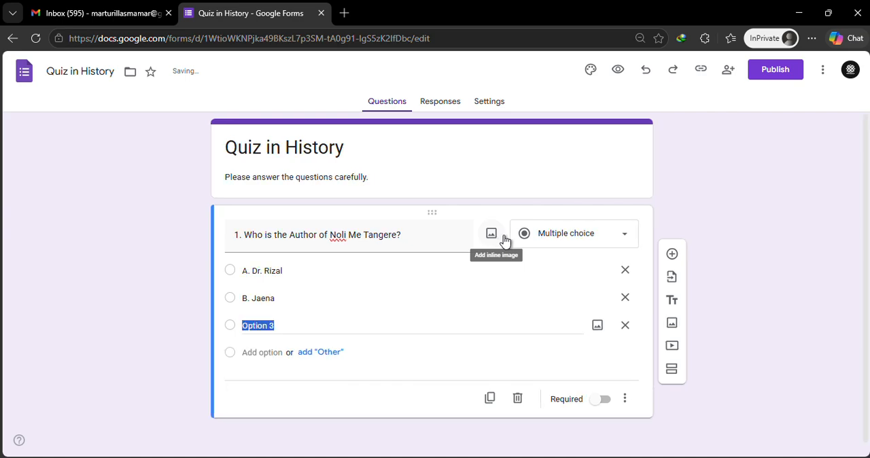
Enter the third and fourth answer options of question 1 as "C. Lopez" and "D. Luna".
{"action": "type", "text": "C"}
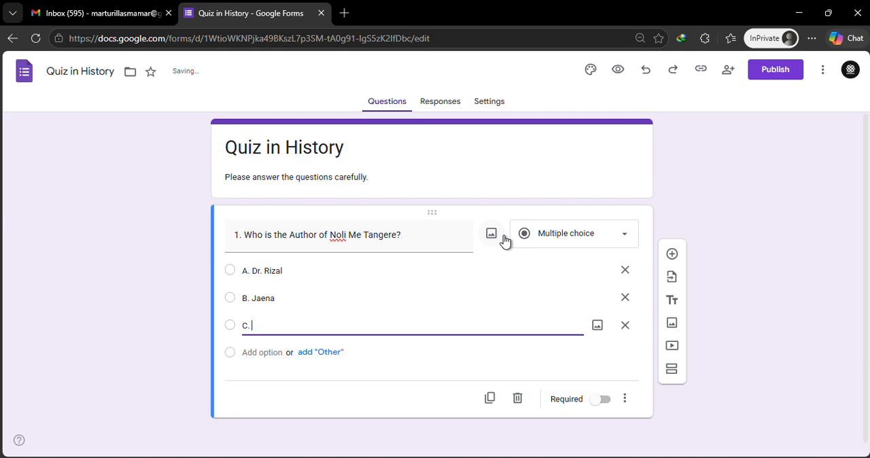
{"action": "type", "text": ". Lopez"}
{"action": "key", "text": "Return"}
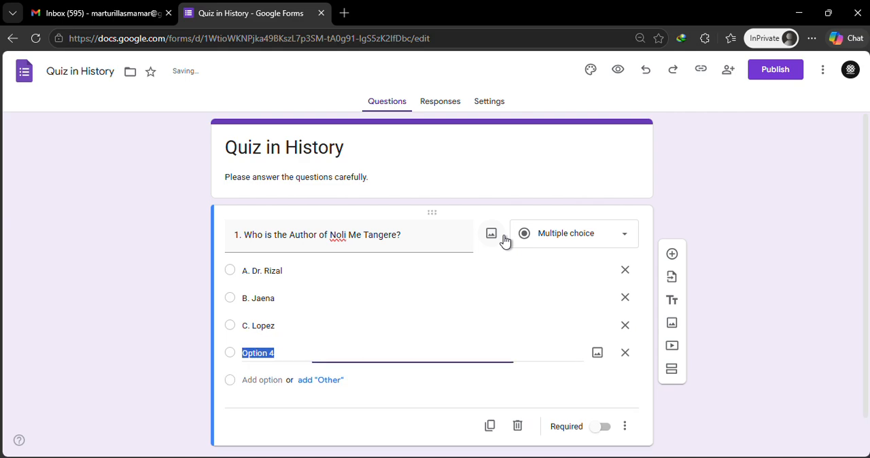
{"action": "type", "text": "D."}
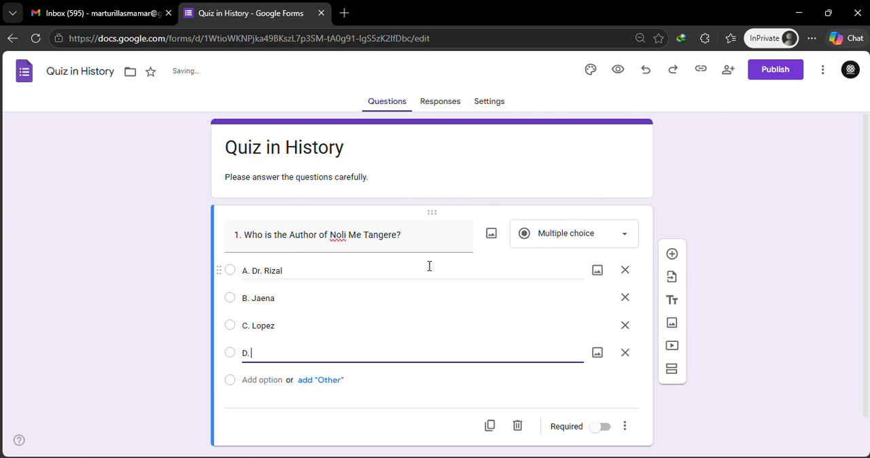
{"action": "type", "text": " Luna"}
Make question 1 required and duplicate it.
{"action": "scroll", "coordinate": [310, 277], "scroll_direction": "down", "scroll_amount": 1}
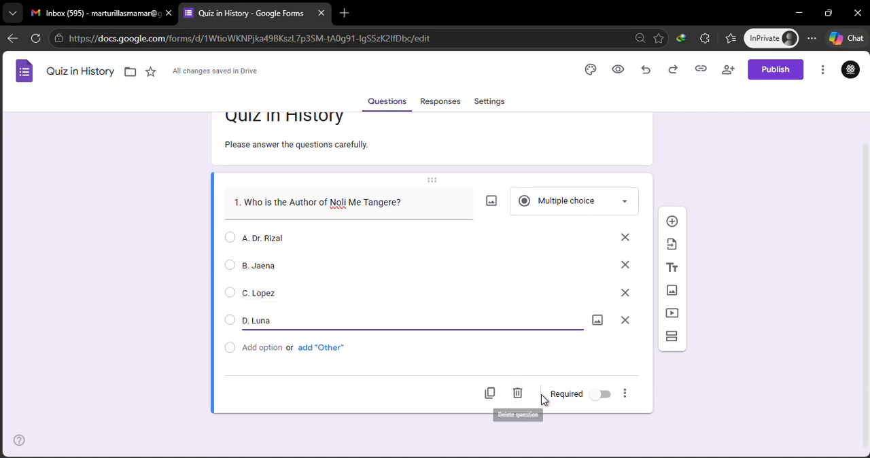
{"action": "left_click", "coordinate": [603, 396]}
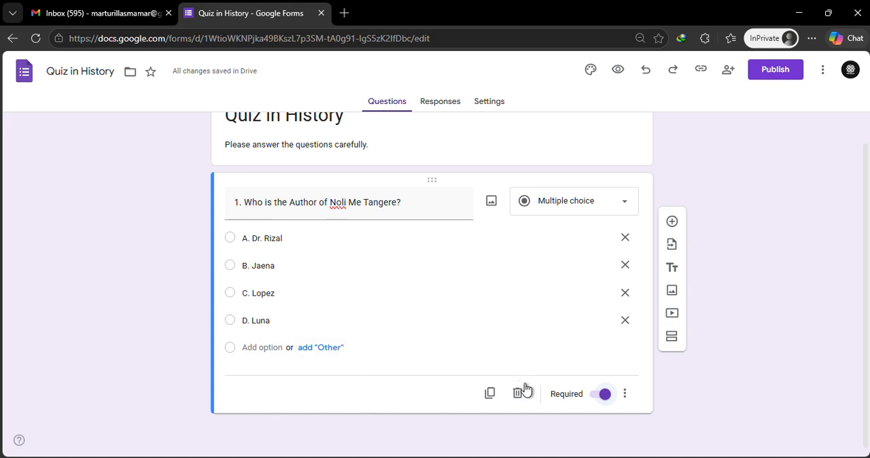
{"action": "left_click", "coordinate": [490, 395]}
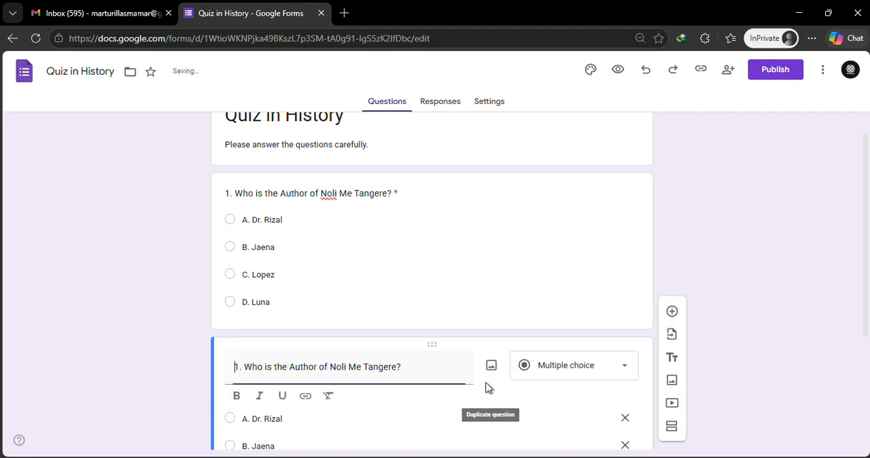
Renumber the duplicated question from 1 to "2.".
{"action": "scroll", "coordinate": [454, 314], "scroll_direction": "down", "scroll_amount": 1}
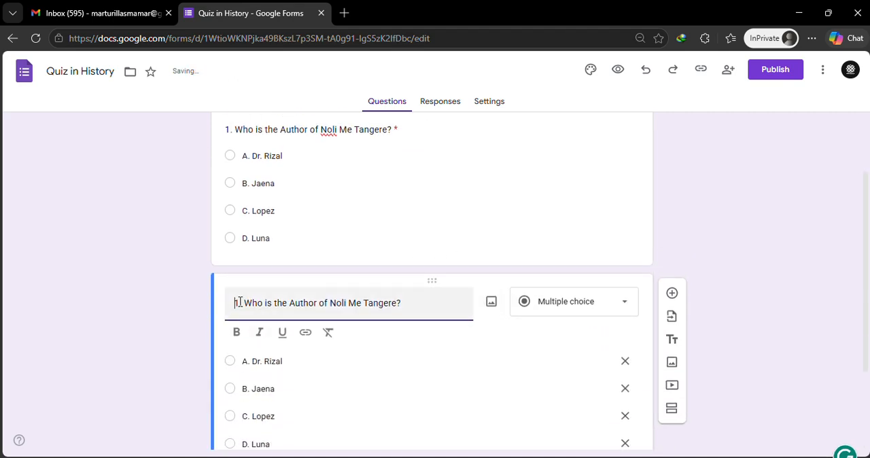
{"action": "key", "text": "Delete"}
{"action": "key", "text": "Delete"}
{"action": "key", "text": "Delete"}
{"action": "type", "text": "2."}
Replace the book title in question 2 with "I use to live her once", keeping the question mark.
{"action": "left_click_drag", "start_coordinate": [330, 304], "coordinate": [400, 303]}
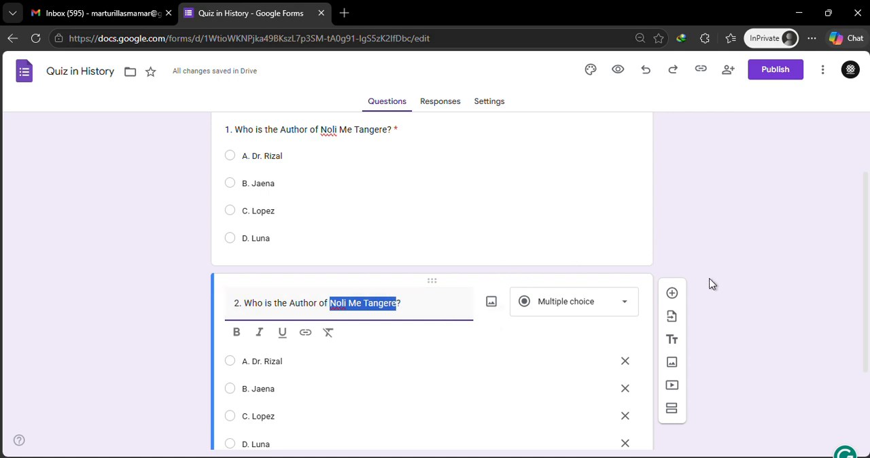
{"action": "key", "text": "BackSpace"}
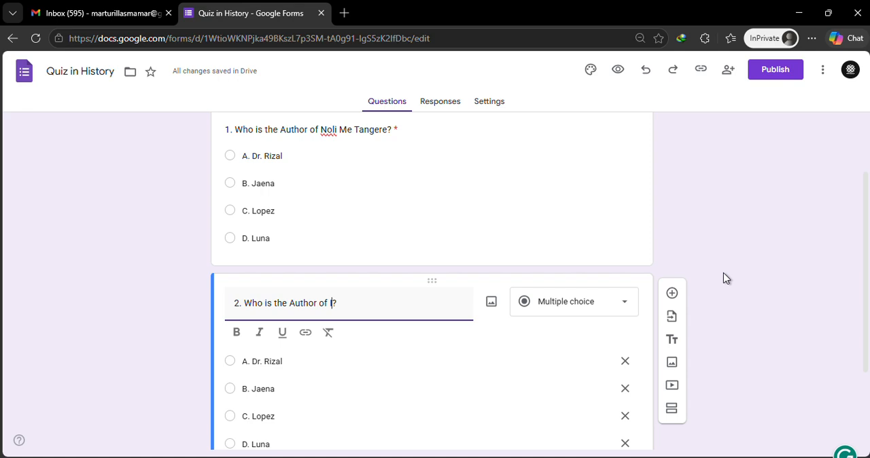
{"action": "type", "text": "I us"}
{"action": "type", "text": "e to "}
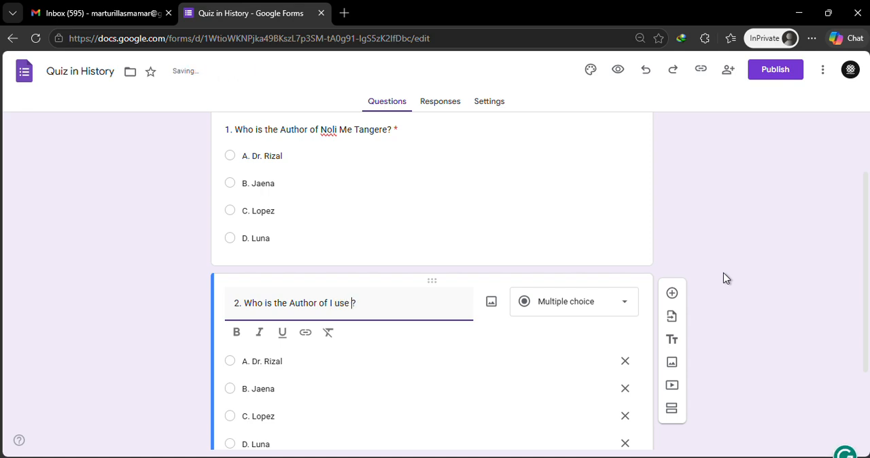
{"action": "type", "text": "live her once"}
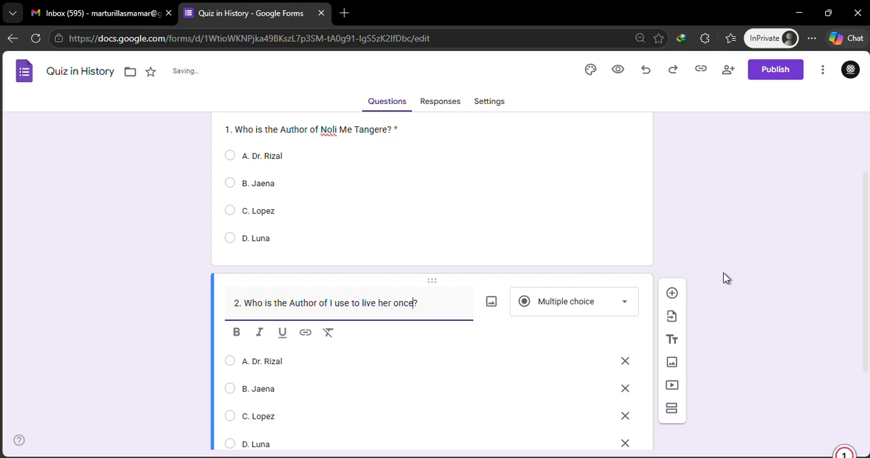
{"action": "left_click", "coordinate": [289, 360]}
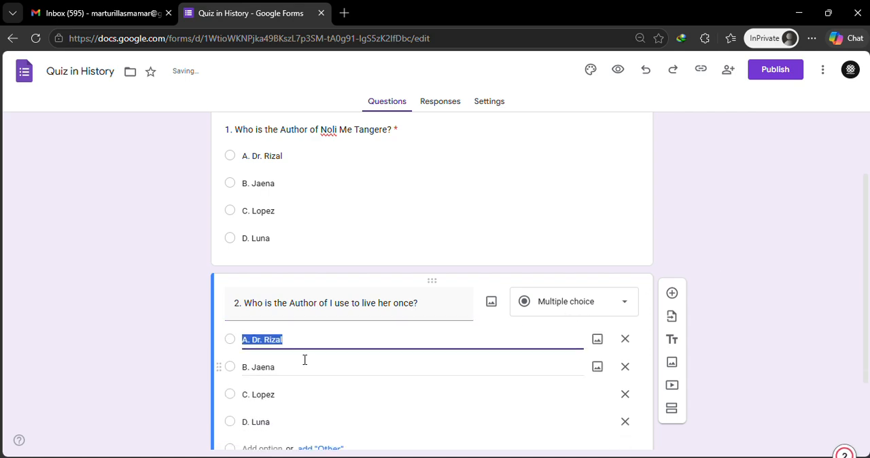
{"action": "left_click", "coordinate": [308, 338]}
{"action": "left_click_drag", "start_coordinate": [285, 338], "coordinate": [251, 338]}
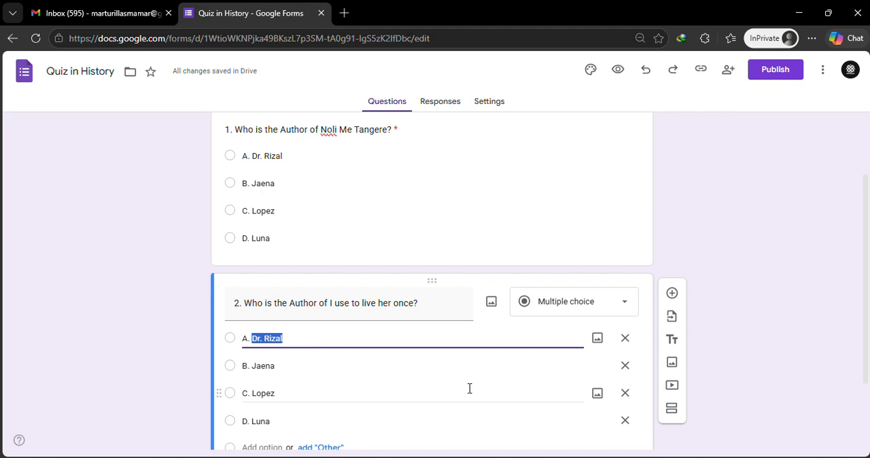
{"action": "type", "text": "Joyce"}
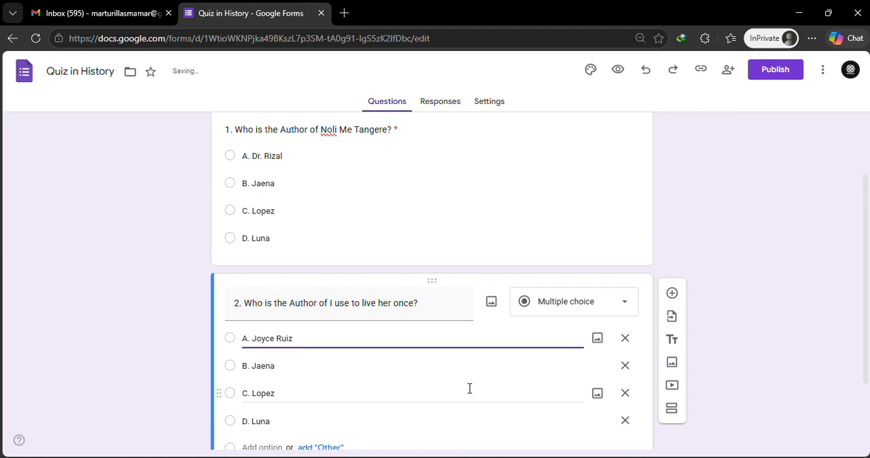
Change the second answer option of question 2 to "B. Petrach".
{"action": "left_click", "coordinate": [284, 366]}
{"action": "left_click", "coordinate": [286, 365]}
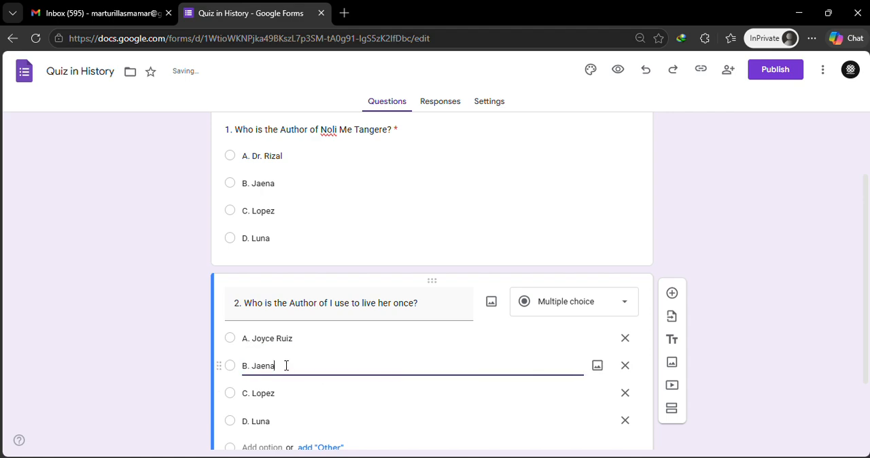
{"action": "key", "text": "shift+Left"}
{"action": "key", "text": "shift+Left"}
{"action": "key", "text": "shift+Left"}
{"action": "key", "text": "shift+Left"}
{"action": "key", "text": "shift+Left"}
{"action": "key", "text": "shift+Right"}
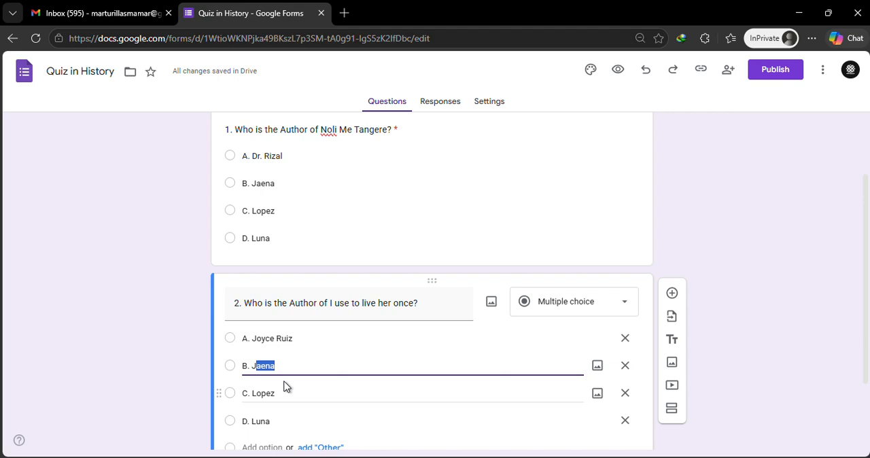
{"action": "key", "text": "BackSpace"}
{"action": "key", "text": "BackSpace"}
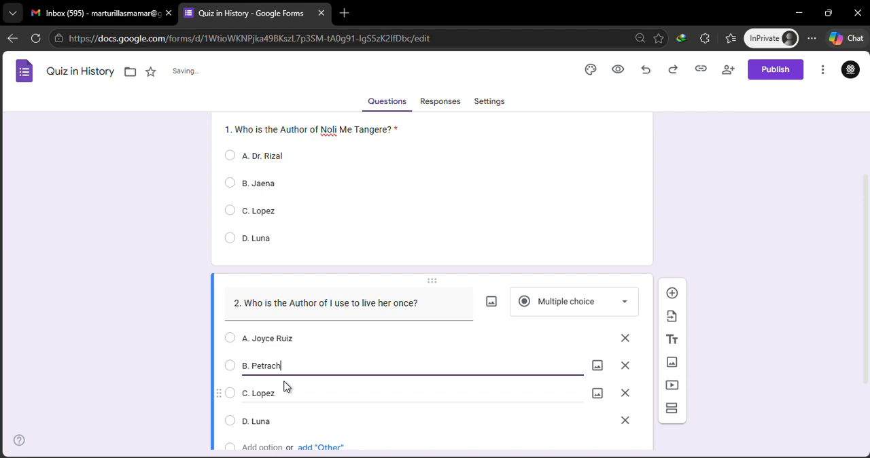
{"action": "type", "text": "Petrach"}
{"action": "key", "text": "Return"}
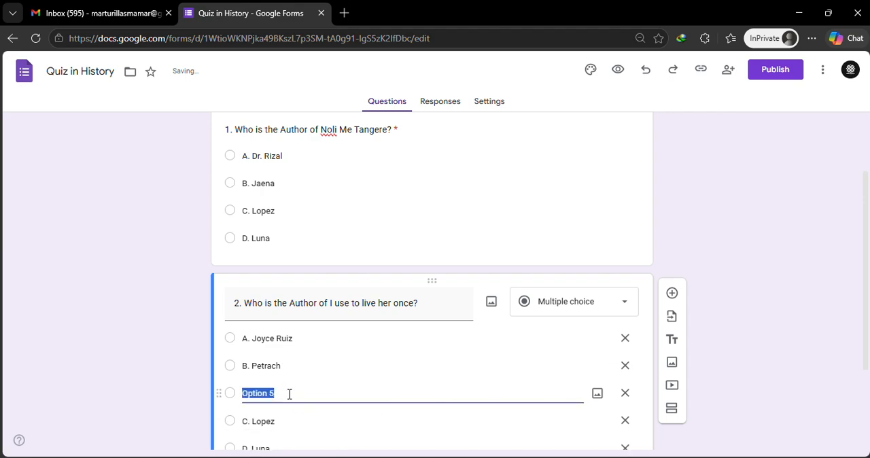
{"action": "type", "text": "C."}
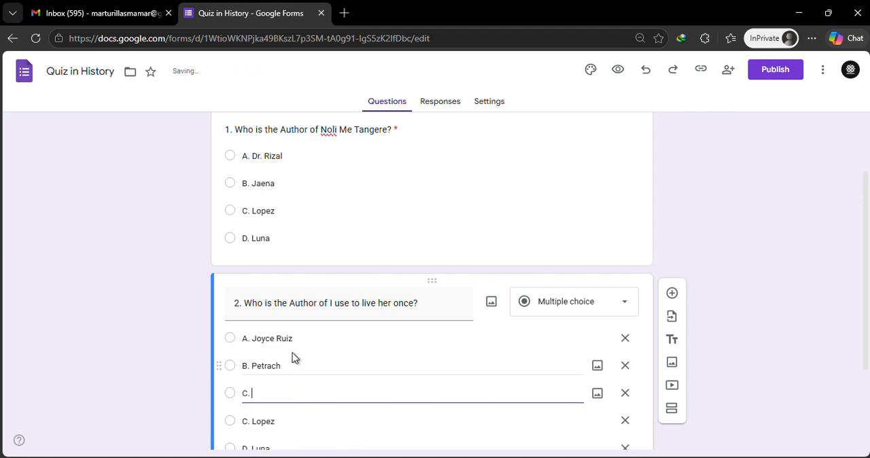
{"action": "scroll", "coordinate": [292, 352], "scroll_direction": "down", "scroll_amount": 2}
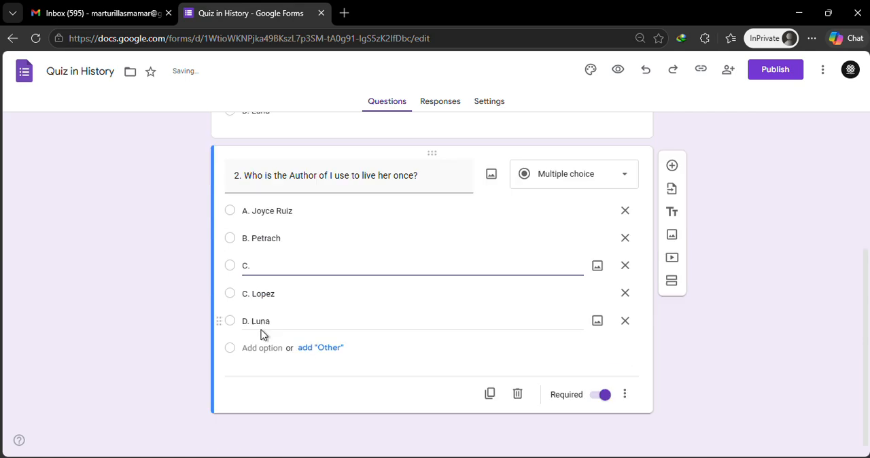
{"action": "left_click", "coordinate": [625, 265]}
Change the third answer option of question 2 to "C. Shakespare".
{"action": "left_click", "coordinate": [300, 296]}
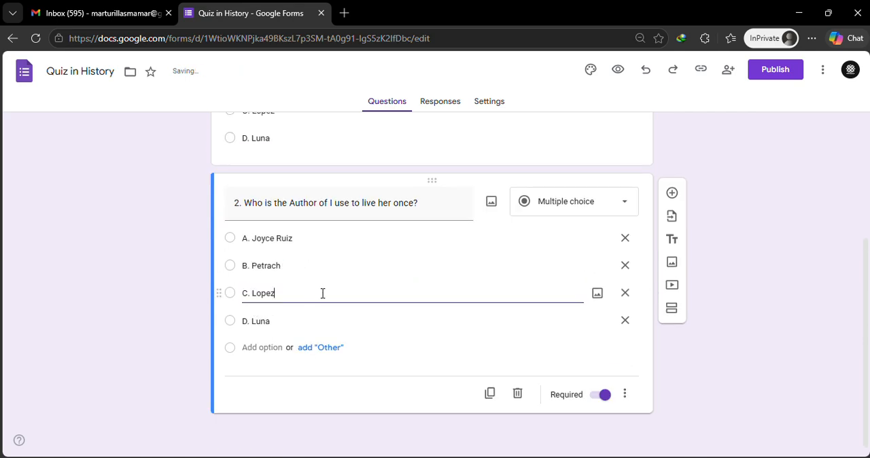
{"action": "left_click_drag", "start_coordinate": [322, 292], "coordinate": [257, 291]}
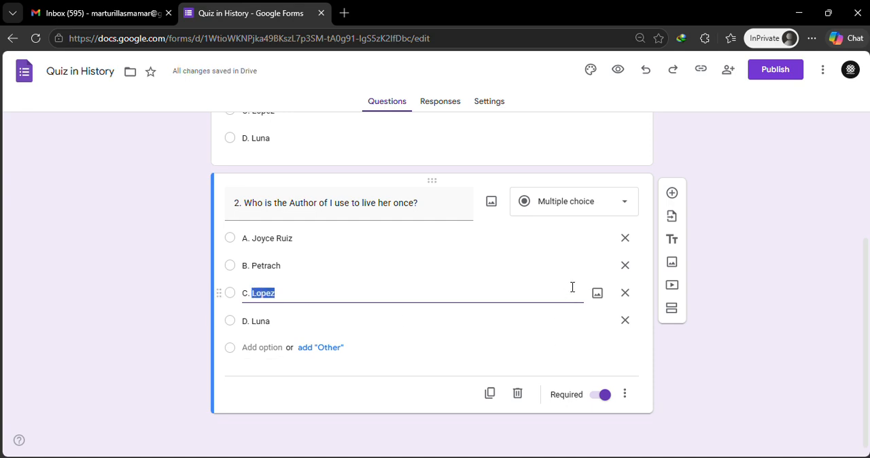
{"action": "type", "text": "Shakespar"}
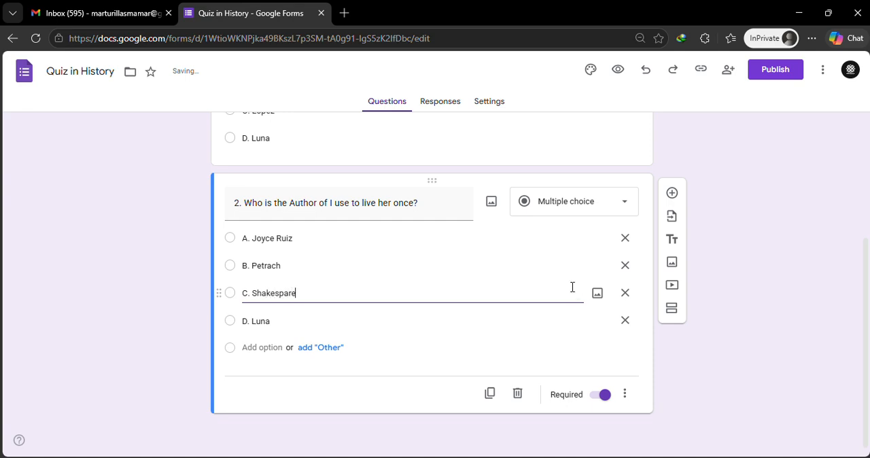
Change the fourth answer option of question 2 to "D. Irving".
{"action": "left_click", "coordinate": [320, 322]}
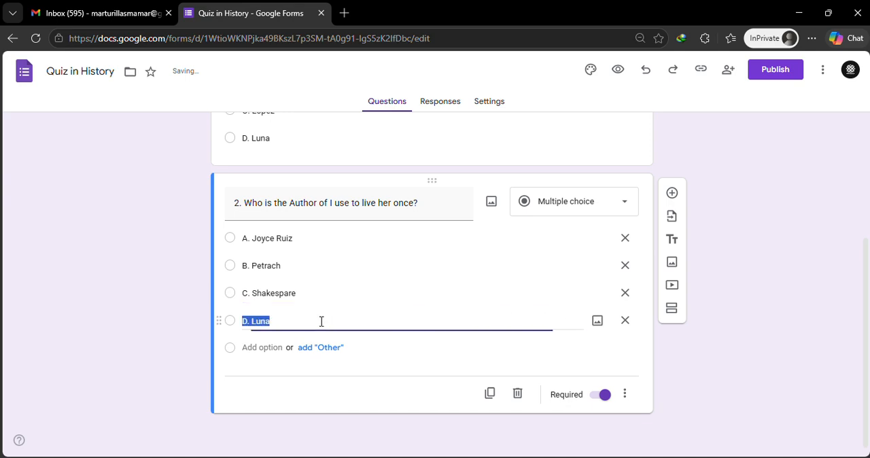
{"action": "left_click", "coordinate": [317, 319]}
{"action": "double_click", "coordinate": [295, 318]}
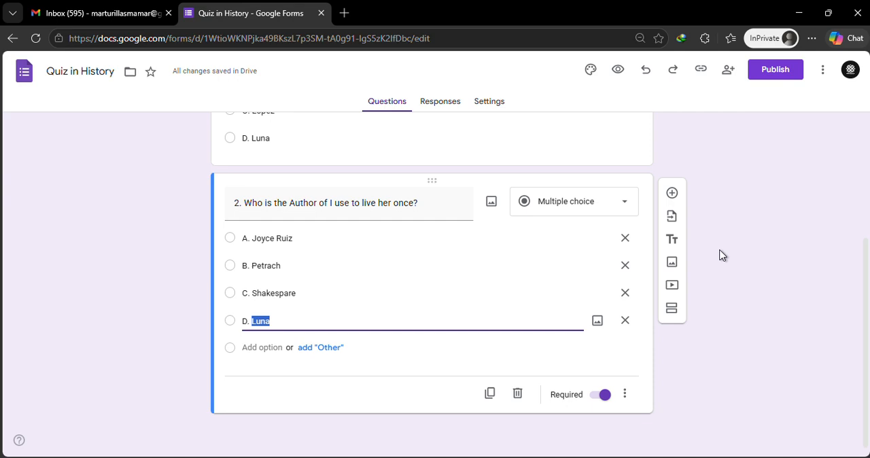
{"action": "key", "text": "BackSpace"}
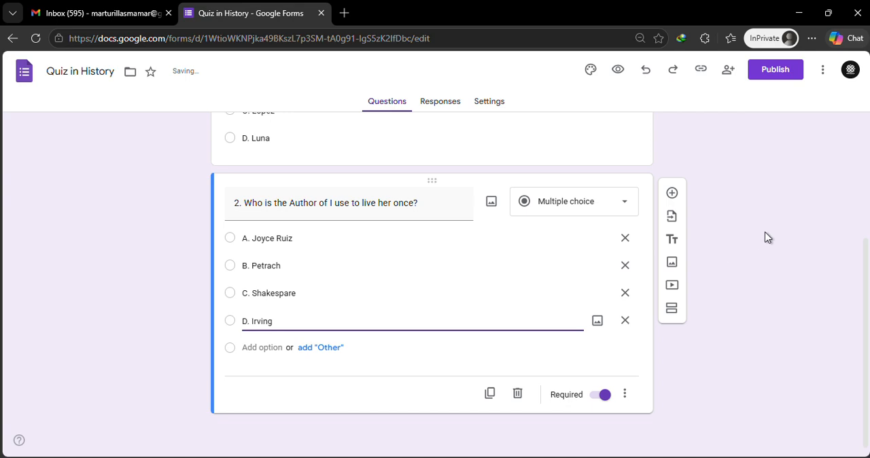
Review the form's title, description and both questions with their answer options.
{"action": "scroll", "coordinate": [523, 251], "scroll_direction": "up", "scroll_amount": 3}
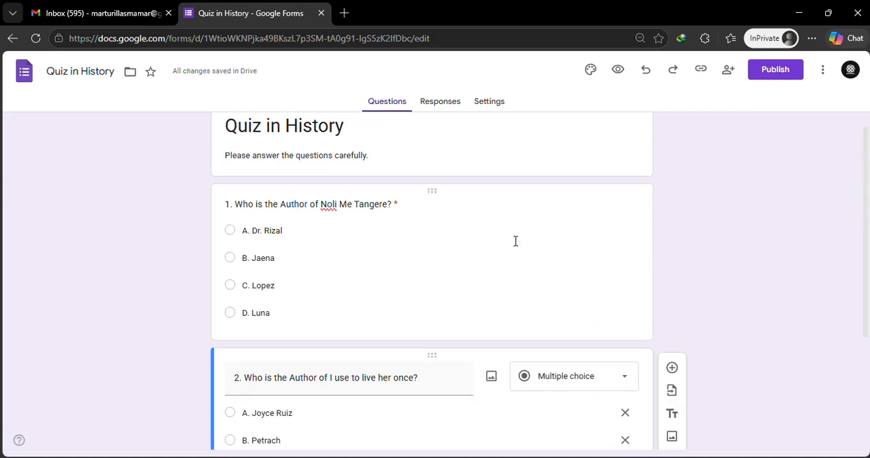
{"action": "scroll", "coordinate": [514, 241], "scroll_direction": "down", "scroll_amount": 2}
{"action": "scroll", "coordinate": [510, 246], "scroll_direction": "up", "scroll_amount": 2}
{"action": "scroll", "coordinate": [414, 243], "scroll_direction": "down", "scroll_amount": 2}
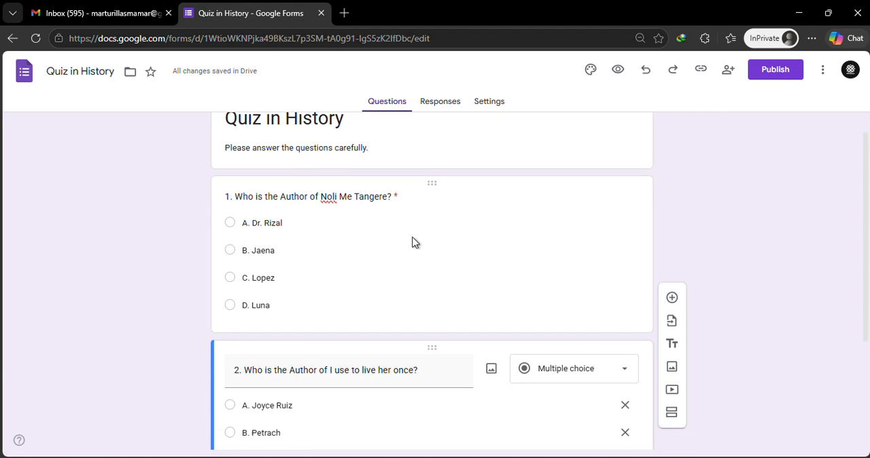
{"action": "scroll", "coordinate": [414, 265], "scroll_direction": "up", "scroll_amount": 2}
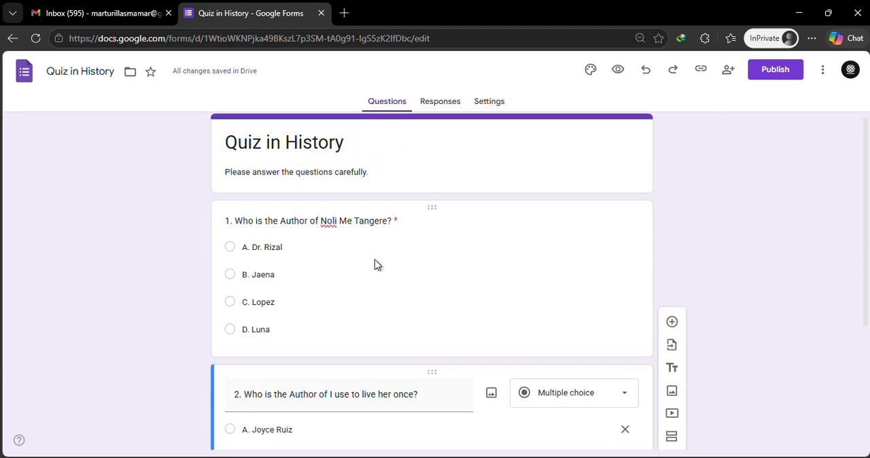
{"action": "left_click", "coordinate": [346, 290]}
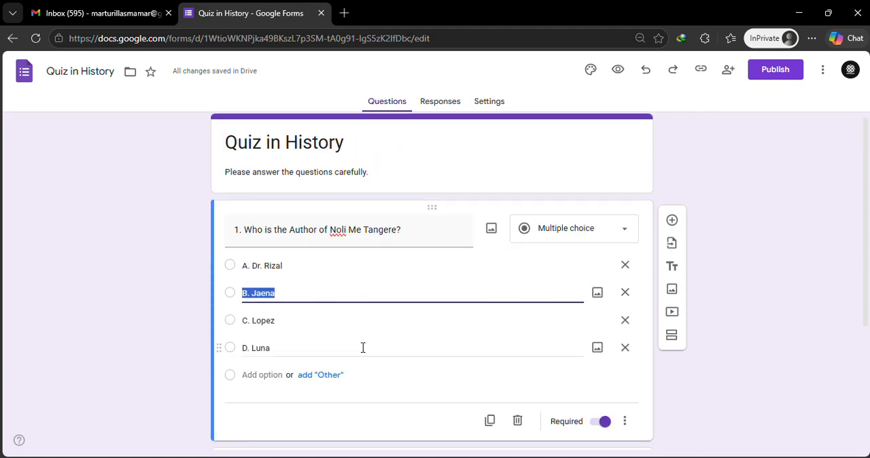
{"action": "left_click", "coordinate": [411, 371]}
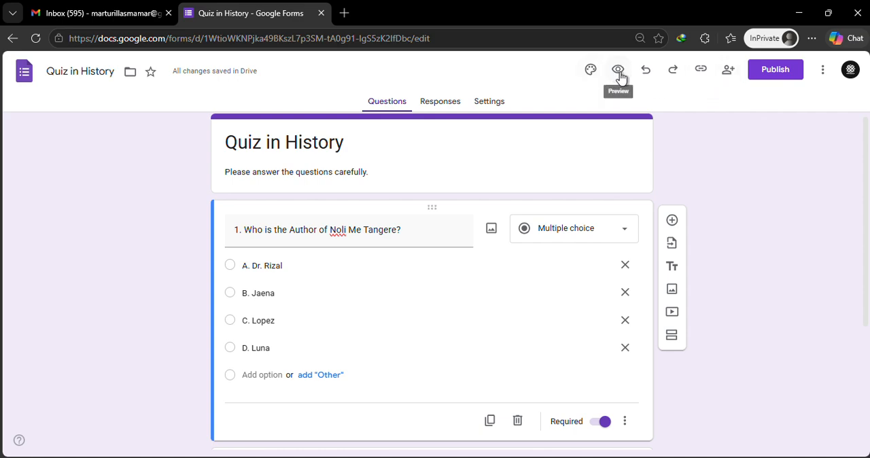
{"action": "scroll", "coordinate": [358, 255], "scroll_direction": "down", "scroll_amount": 1}
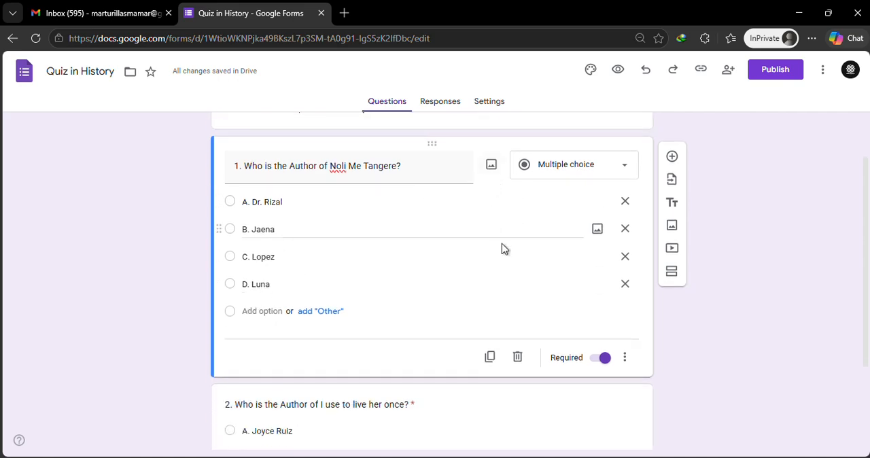
{"action": "left_click", "coordinate": [624, 357]}
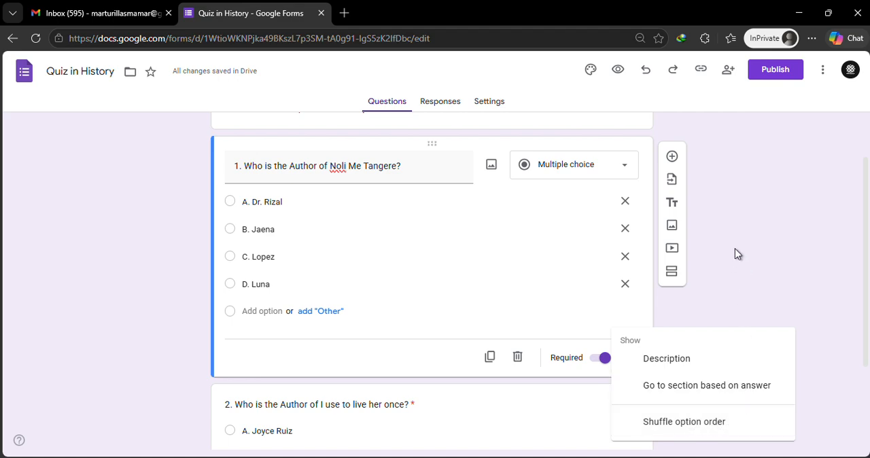
{"action": "left_click", "coordinate": [713, 256]}
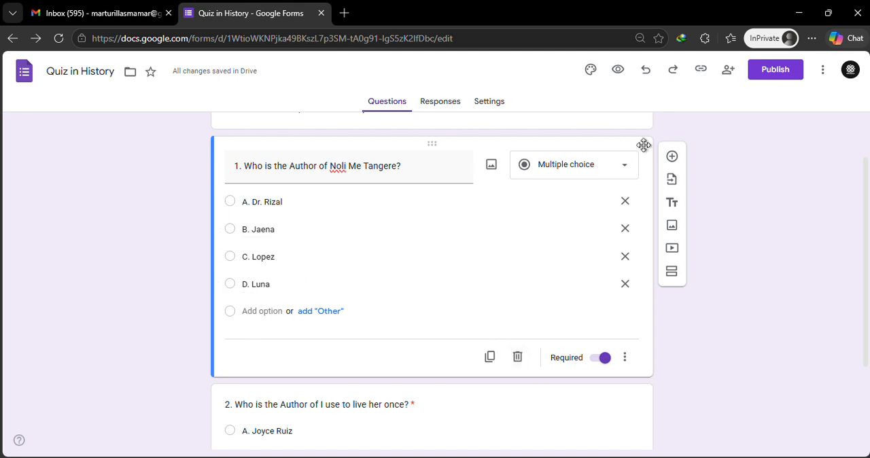
{"action": "left_click", "coordinate": [822, 70]}
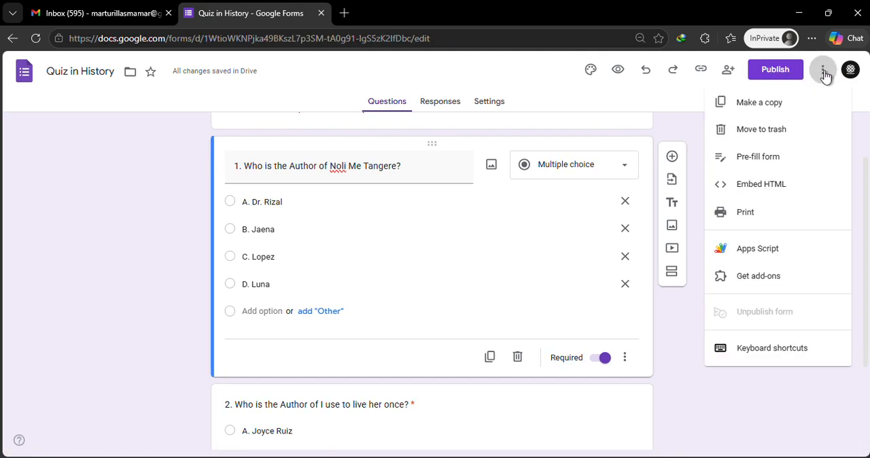
{"action": "left_click", "coordinate": [668, 123]}
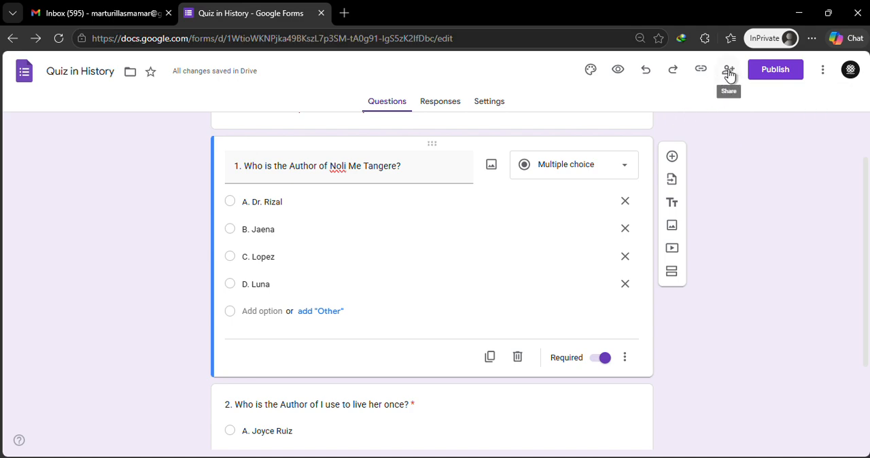
Make the form a quiz with grades released "Later, after manual review", and return to its questions.
{"action": "left_click", "coordinate": [486, 102]}
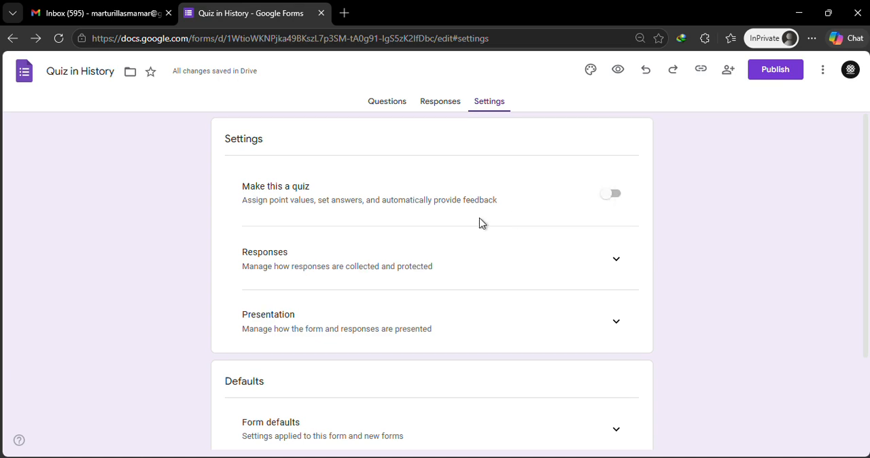
{"action": "scroll", "coordinate": [480, 225], "scroll_direction": "down", "scroll_amount": 1}
{"action": "left_click", "coordinate": [615, 133]}
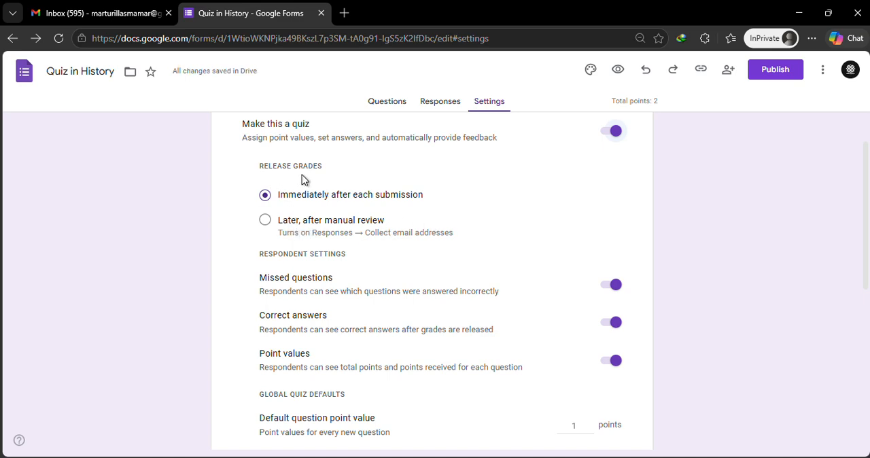
{"action": "left_click", "coordinate": [280, 226]}
{"action": "scroll", "coordinate": [362, 230], "scroll_direction": "down", "scroll_amount": 1}
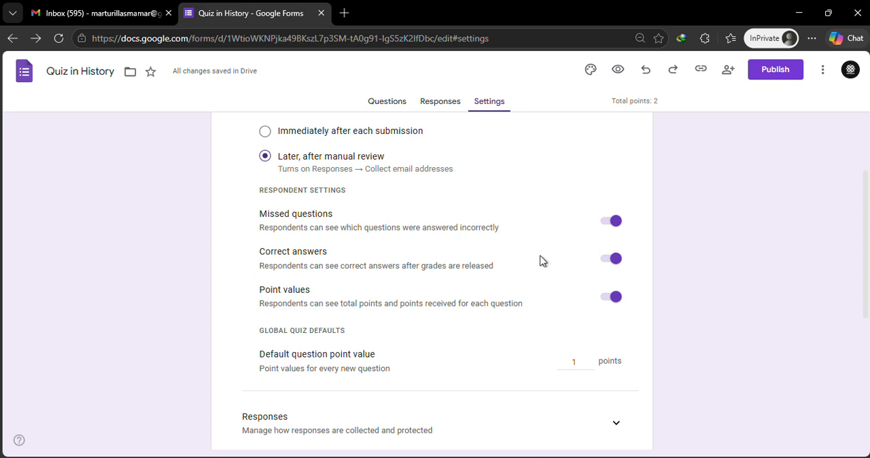
{"action": "scroll", "coordinate": [435, 278], "scroll_direction": "down", "scroll_amount": 1}
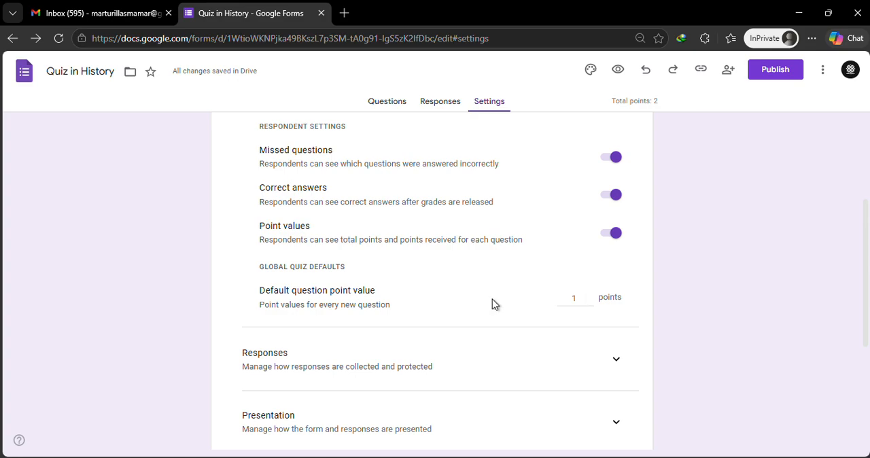
{"action": "scroll", "coordinate": [531, 275], "scroll_direction": "up", "scroll_amount": 2}
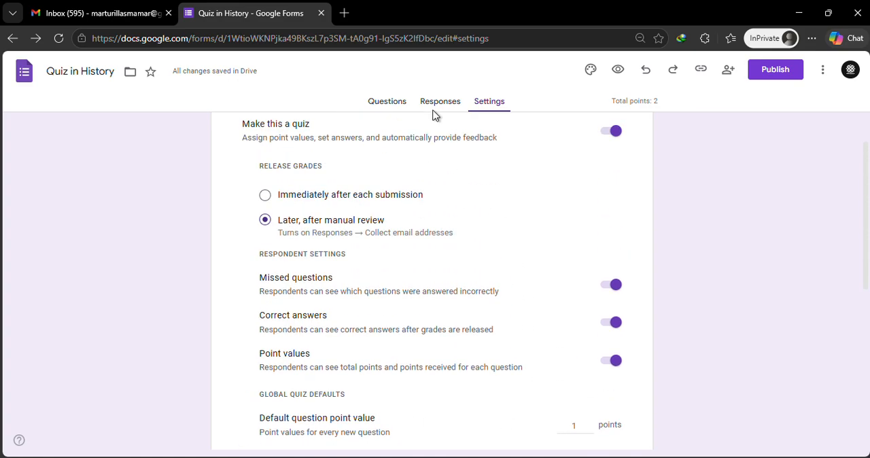
{"action": "left_click", "coordinate": [387, 104]}
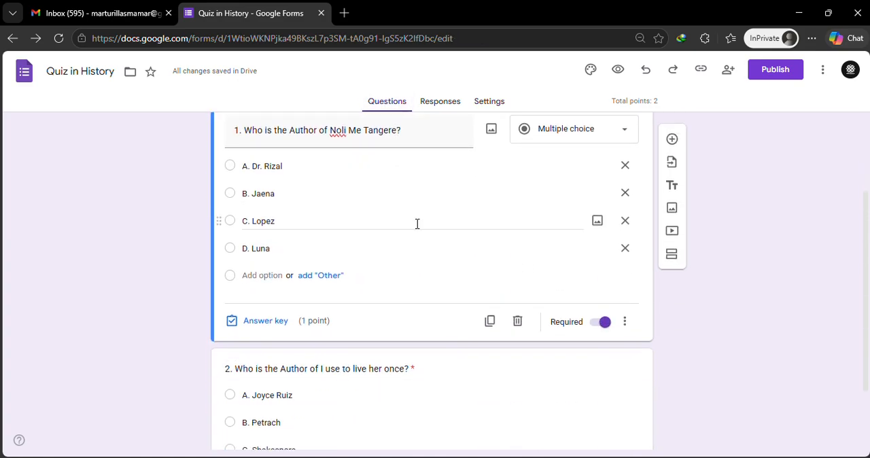
Set "A. Dr. Rizal" as the correct answer in question 1's answer key and finish editing the key.
{"action": "scroll", "coordinate": [412, 225], "scroll_direction": "up", "scroll_amount": 2}
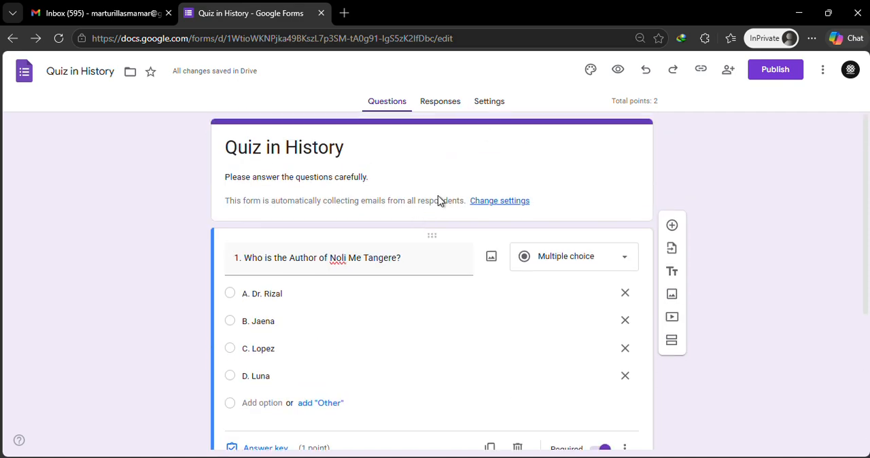
{"action": "scroll", "coordinate": [439, 199], "scroll_direction": "down", "scroll_amount": 2}
{"action": "scroll", "coordinate": [292, 299], "scroll_direction": "down", "scroll_amount": 1}
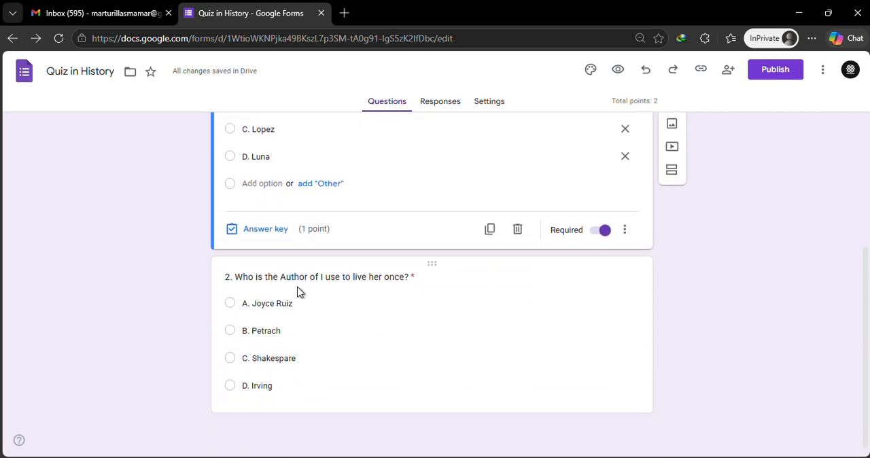
{"action": "scroll", "coordinate": [299, 291], "scroll_direction": "up", "scroll_amount": 2}
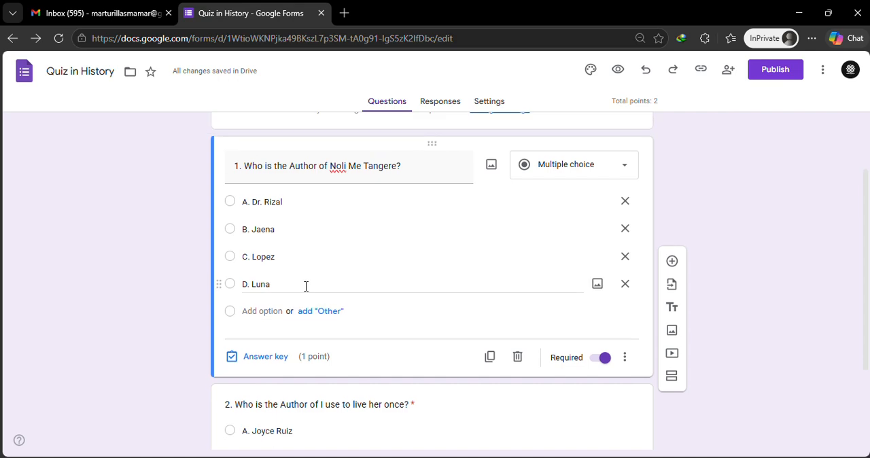
{"action": "left_click", "coordinate": [261, 362]}
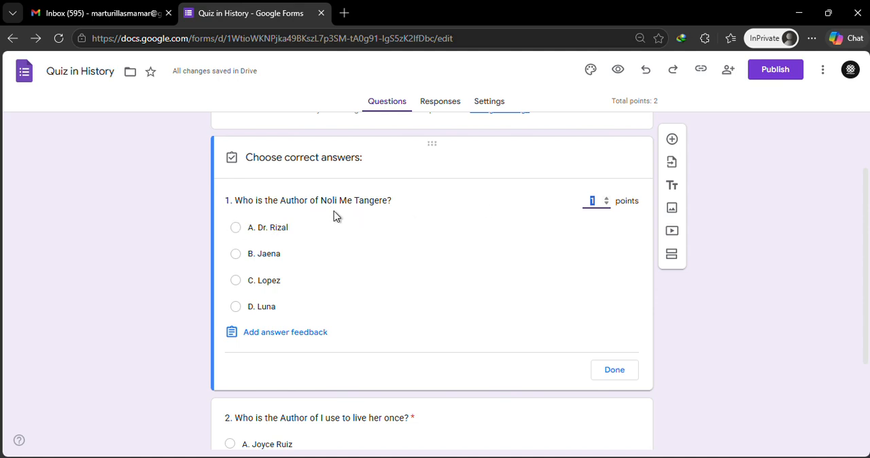
{"action": "left_click", "coordinate": [252, 229]}
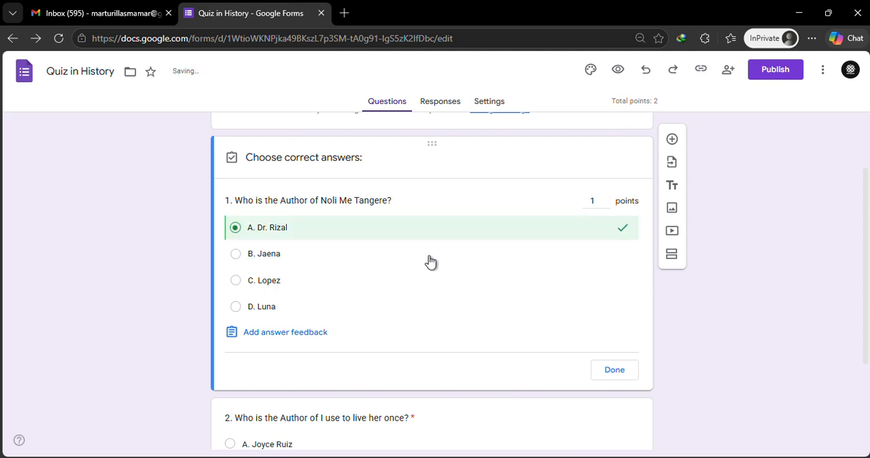
{"action": "scroll", "coordinate": [429, 261], "scroll_direction": "down", "scroll_amount": 2}
{"action": "left_click", "coordinate": [616, 231]}
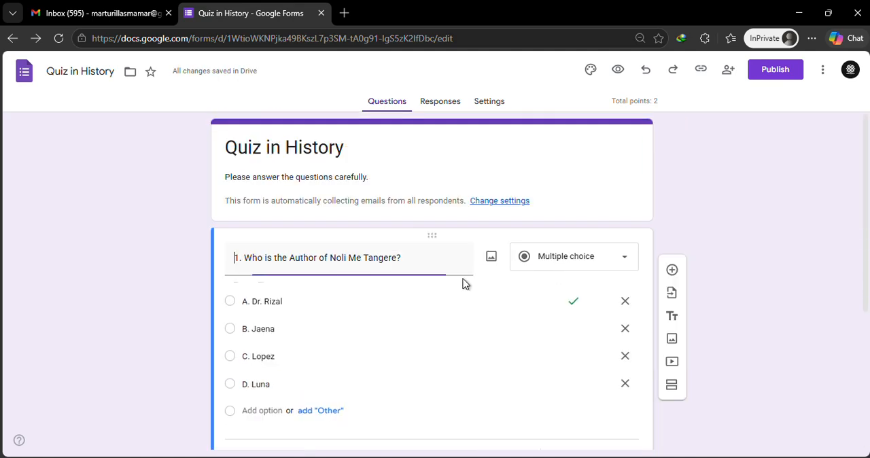
Set option A as the correct answer in question 2's answer key and finish editing the key.
{"action": "scroll", "coordinate": [339, 283], "scroll_direction": "down", "scroll_amount": 3}
{"action": "scroll", "coordinate": [303, 303], "scroll_direction": "down", "scroll_amount": 1}
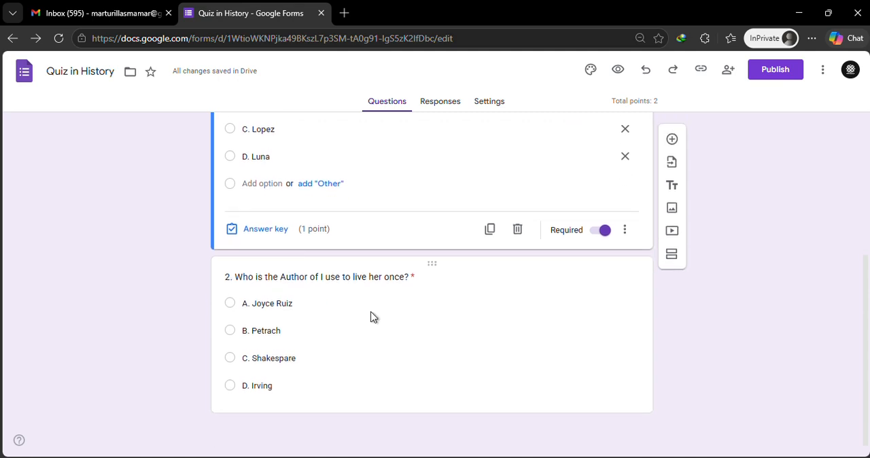
{"action": "left_click", "coordinate": [353, 314]}
{"action": "left_click", "coordinate": [265, 393]}
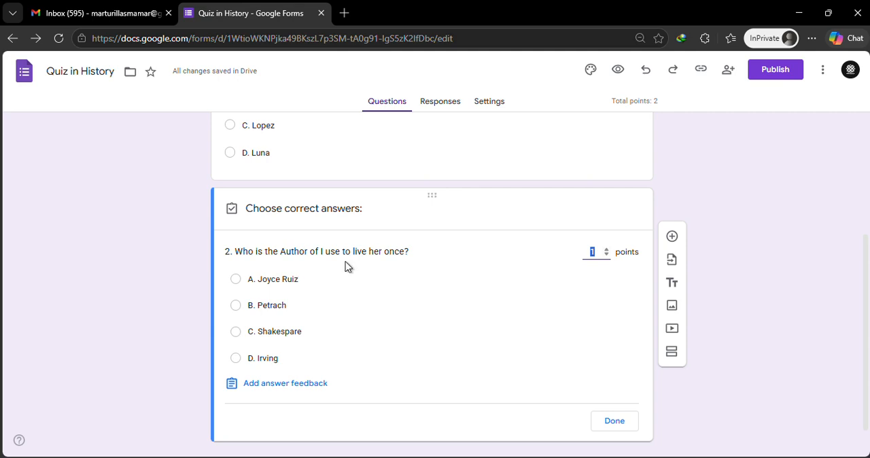
{"action": "left_click", "coordinate": [236, 284]}
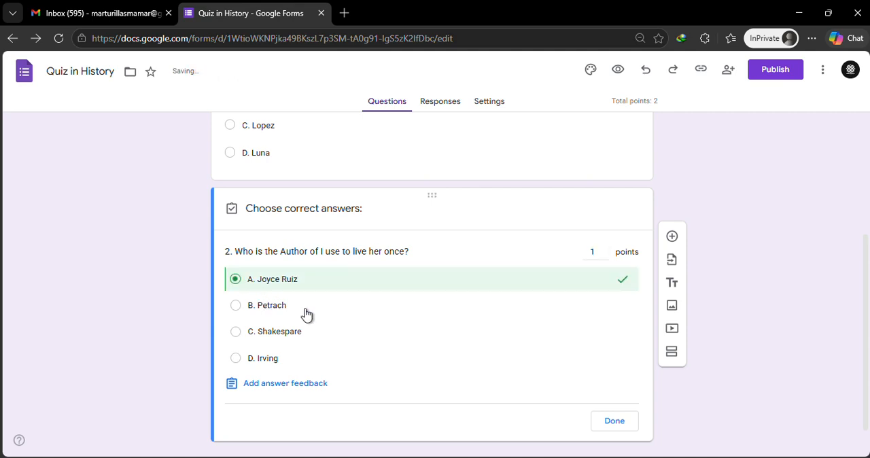
{"action": "left_click", "coordinate": [614, 425]}
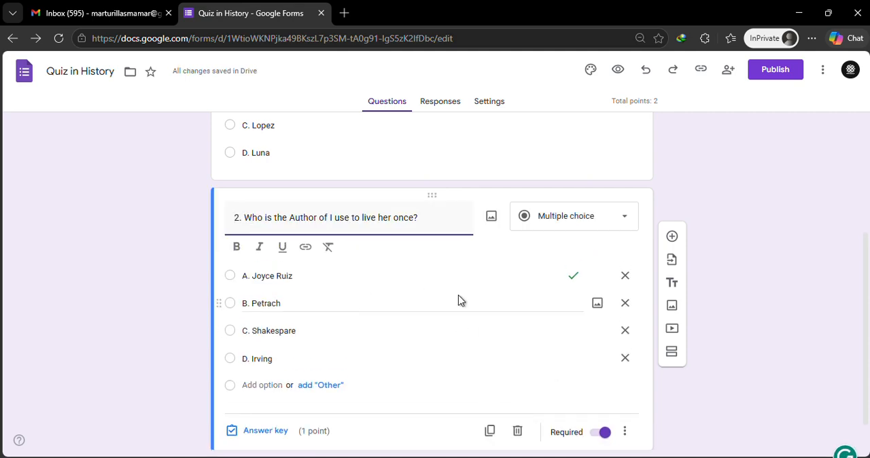
Review both questions, their answer options and the marked correct answers in the form.
{"action": "scroll", "coordinate": [275, 290], "scroll_direction": "up", "scroll_amount": 3}
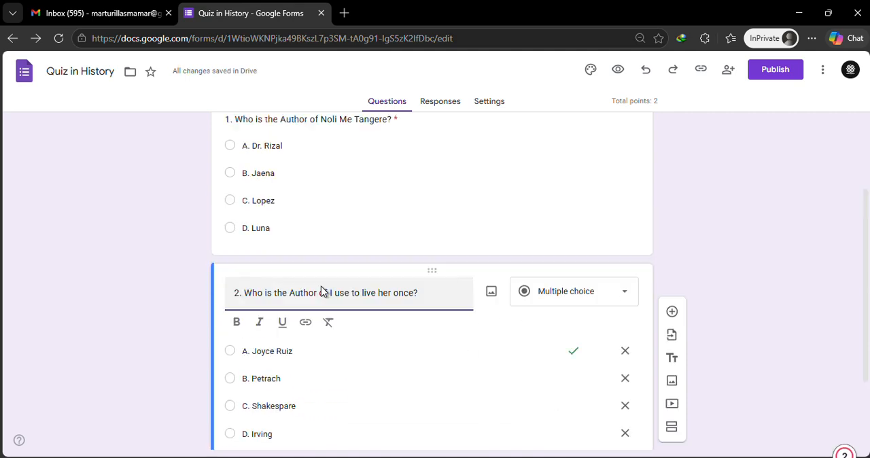
{"action": "left_click", "coordinate": [317, 263]}
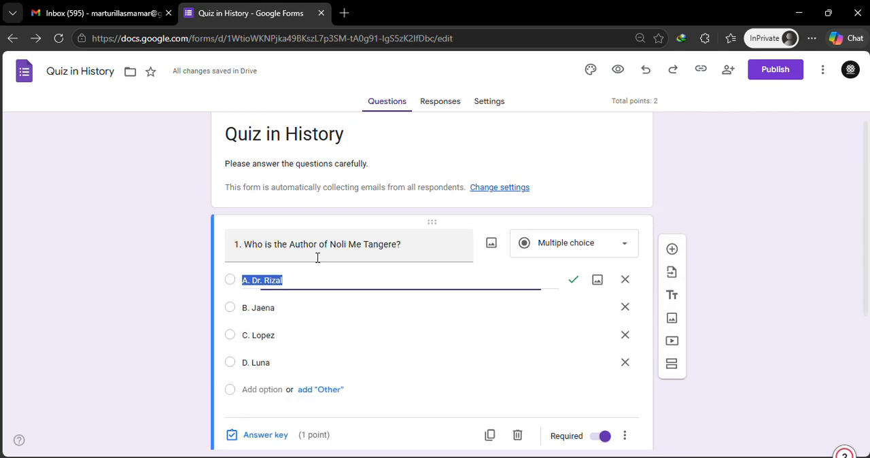
{"action": "left_click", "coordinate": [345, 308]}
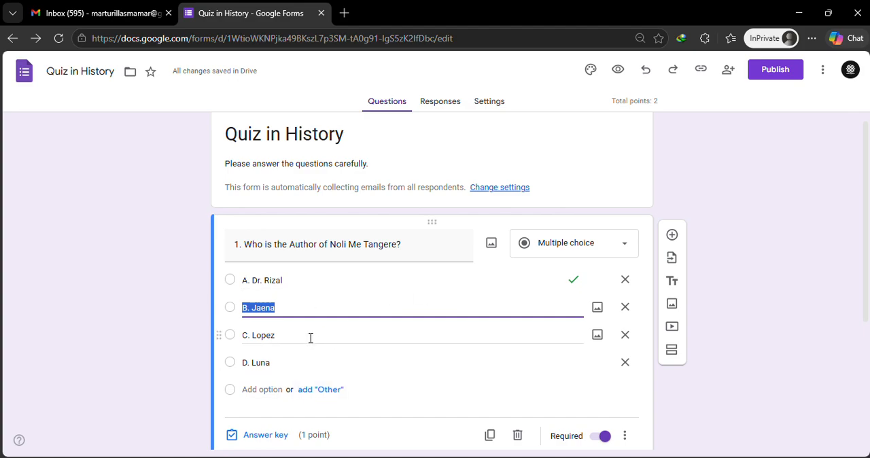
{"action": "scroll", "coordinate": [368, 329], "scroll_direction": "up", "scroll_amount": 1}
{"action": "scroll", "coordinate": [369, 328], "scroll_direction": "down", "scroll_amount": 3}
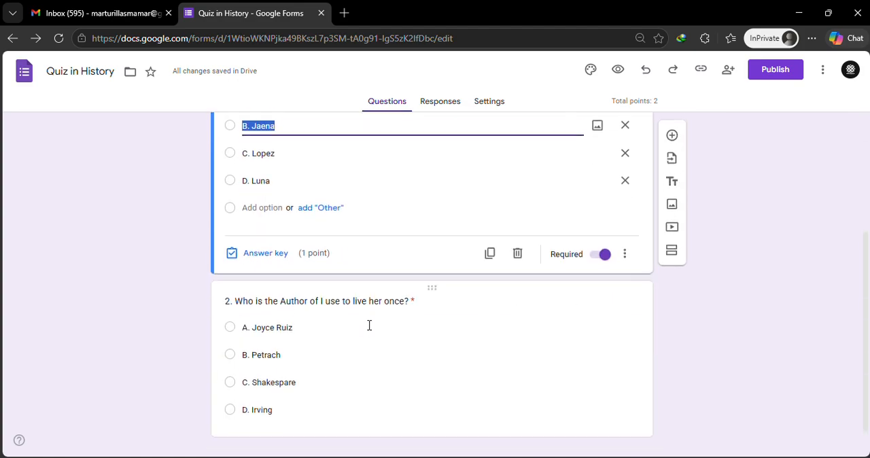
{"action": "scroll", "coordinate": [369, 326], "scroll_direction": "up", "scroll_amount": 2}
{"action": "scroll", "coordinate": [366, 328], "scroll_direction": "up", "scroll_amount": 1}
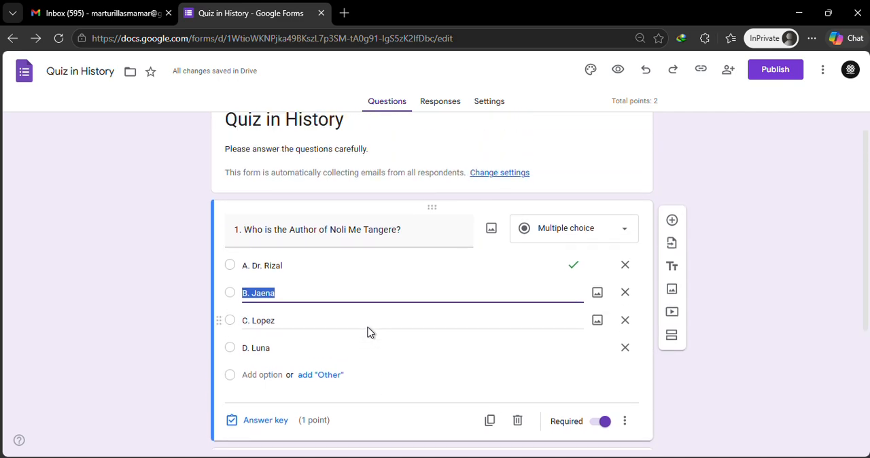
{"action": "scroll", "coordinate": [425, 306], "scroll_direction": "up", "scroll_amount": 1}
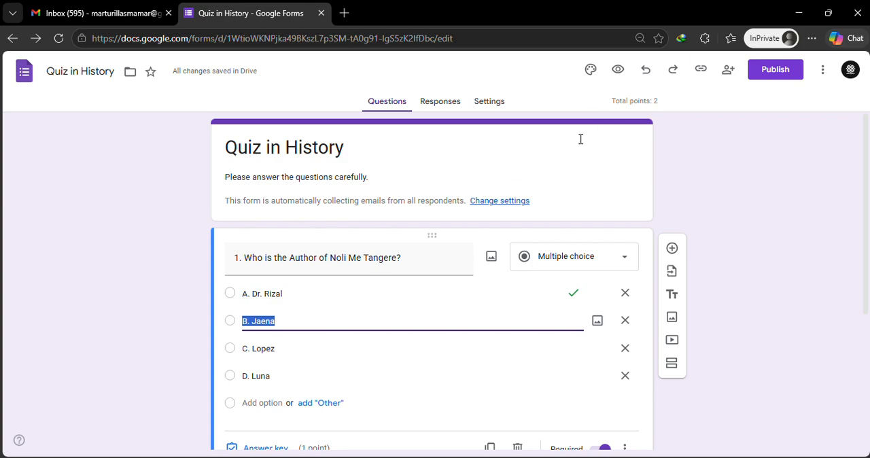
{"action": "scroll", "coordinate": [383, 264], "scroll_direction": "down", "scroll_amount": 3}
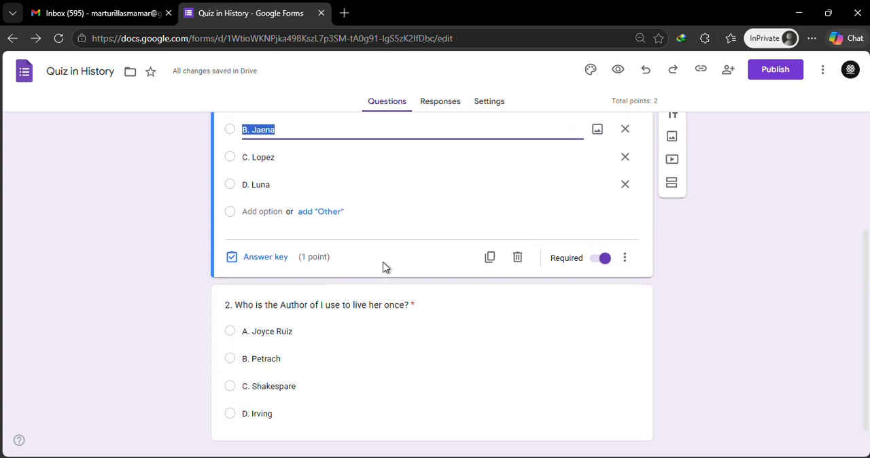
{"action": "scroll", "coordinate": [382, 267], "scroll_direction": "up", "scroll_amount": 3}
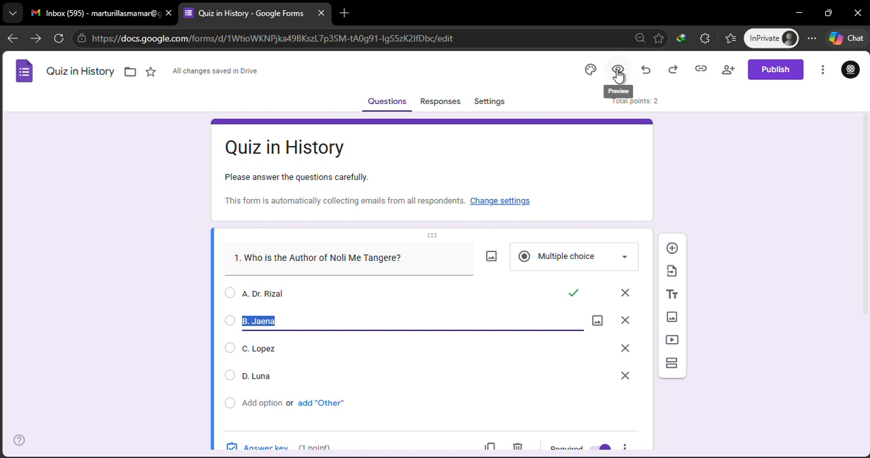
Preview the form as a respondent and choose "B. Jaena" as the answer to question 1.
{"action": "left_click", "coordinate": [617, 72]}
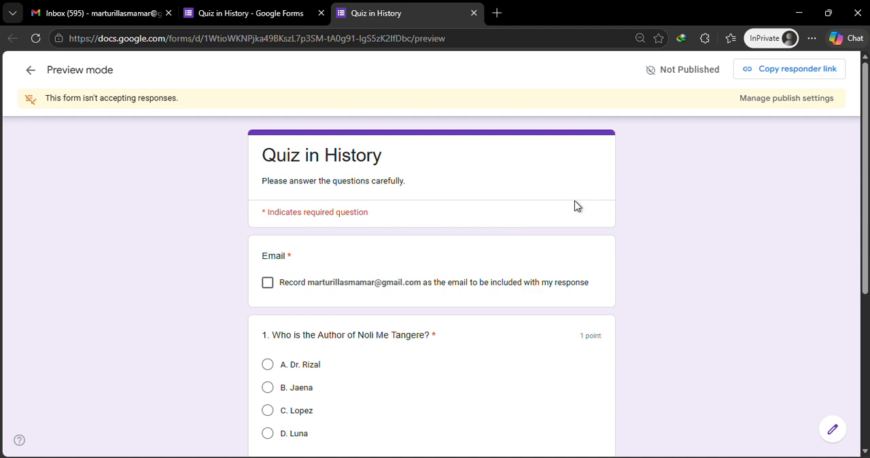
{"action": "scroll", "coordinate": [574, 205], "scroll_direction": "down", "scroll_amount": 1}
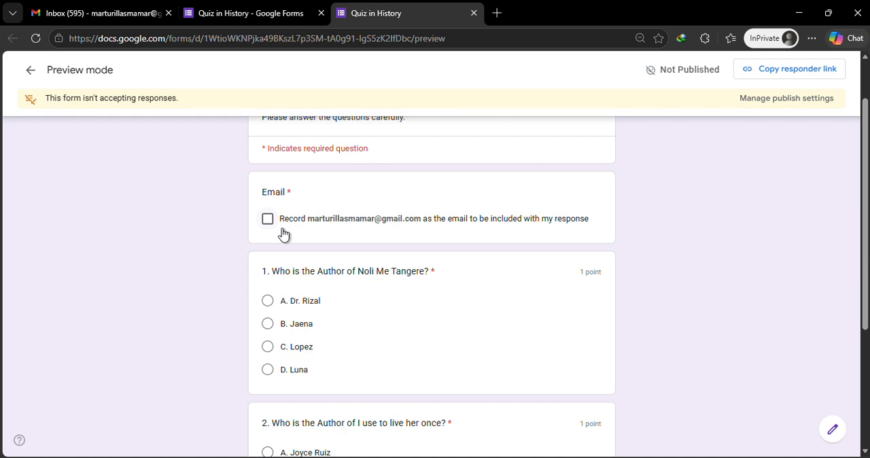
{"action": "scroll", "coordinate": [326, 233], "scroll_direction": "down", "scroll_amount": 1}
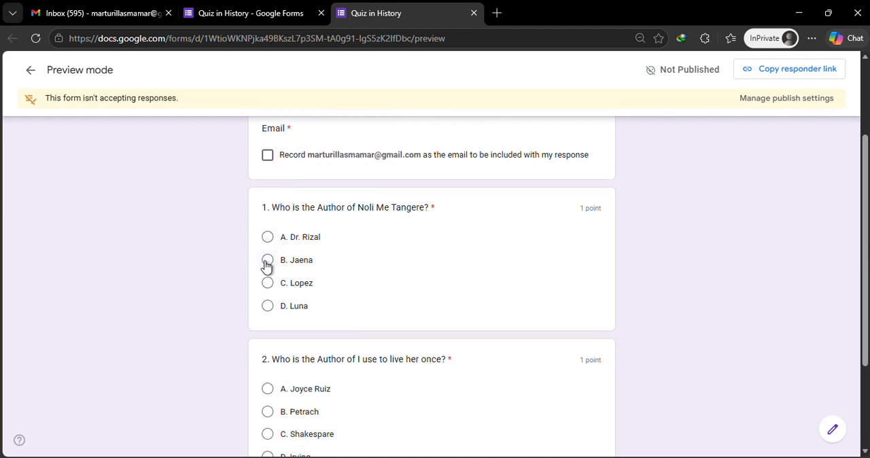
{"action": "left_click", "coordinate": [267, 263]}
{"action": "scroll", "coordinate": [320, 248], "scroll_direction": "down", "scroll_amount": 2}
{"action": "scroll", "coordinate": [316, 248], "scroll_direction": "up", "scroll_amount": 2}
{"action": "scroll", "coordinate": [312, 250], "scroll_direction": "down", "scroll_amount": 1}
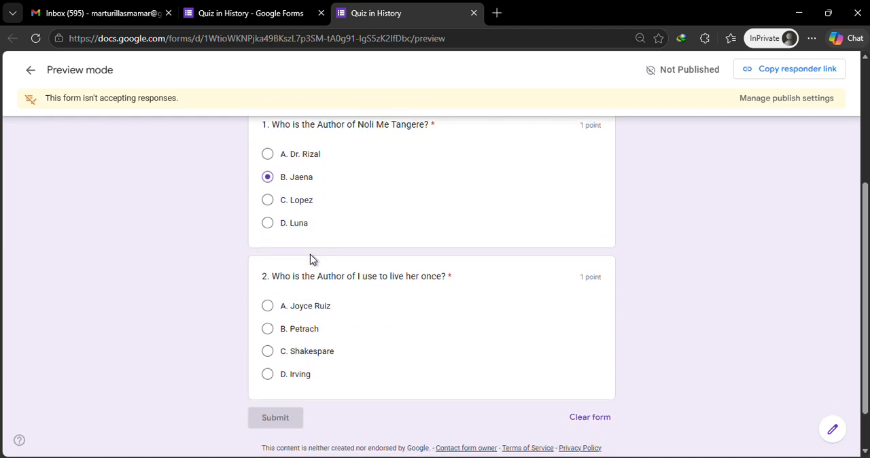
Choose option A as the answer to question 2 in the preview and look over both answers.
{"action": "scroll", "coordinate": [310, 258], "scroll_direction": "down", "scroll_amount": 1}
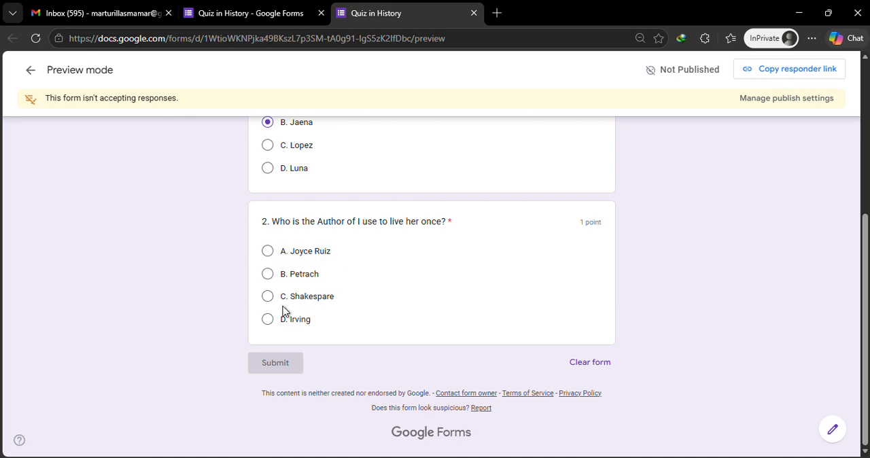
{"action": "left_click", "coordinate": [270, 252]}
{"action": "scroll", "coordinate": [445, 297], "scroll_direction": "up", "scroll_amount": 4}
{"action": "scroll", "coordinate": [433, 291], "scroll_direction": "down", "scroll_amount": 2}
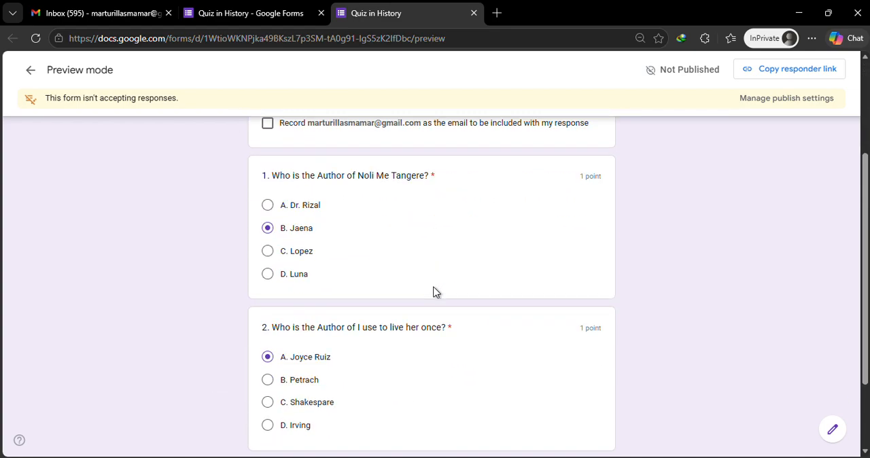
{"action": "scroll", "coordinate": [439, 281], "scroll_direction": "up", "scroll_amount": 2}
{"action": "scroll", "coordinate": [428, 284], "scroll_direction": "down", "scroll_amount": 2}
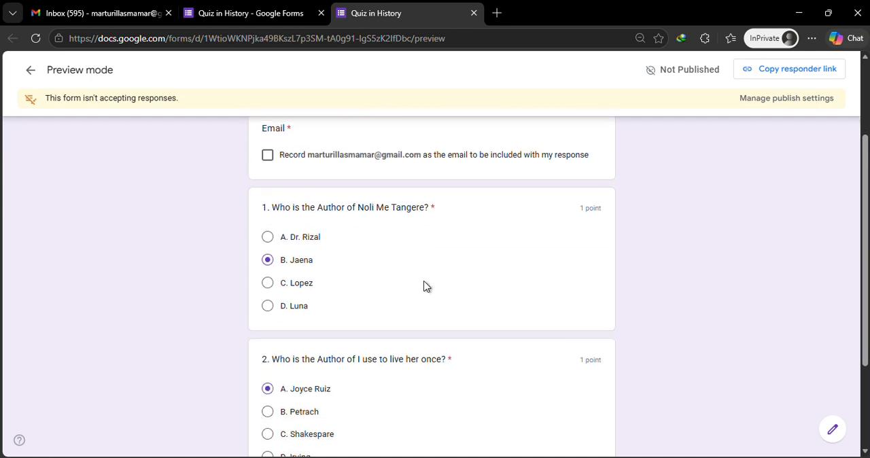
Return to the form editor and, from the publishing options, change the editor view access to "Anyone with the link".
{"action": "left_click", "coordinate": [242, 9]}
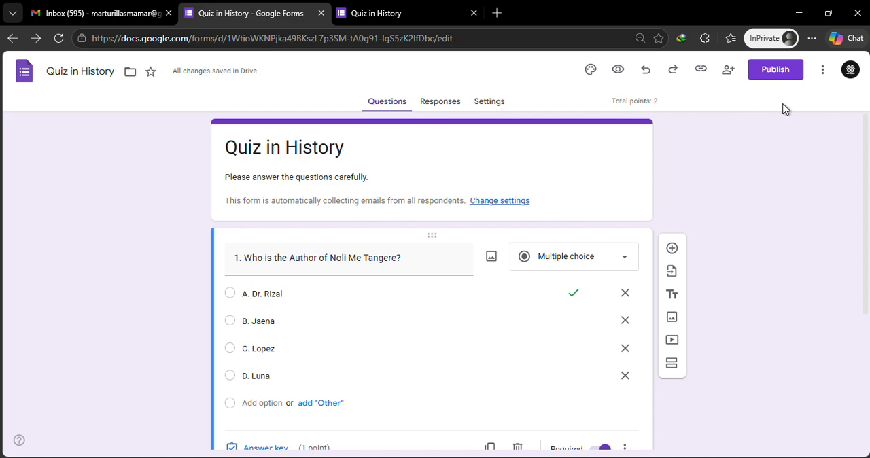
{"action": "scroll", "coordinate": [440, 275], "scroll_direction": "down", "scroll_amount": 3}
{"action": "scroll", "coordinate": [440, 278], "scroll_direction": "up", "scroll_amount": 3}
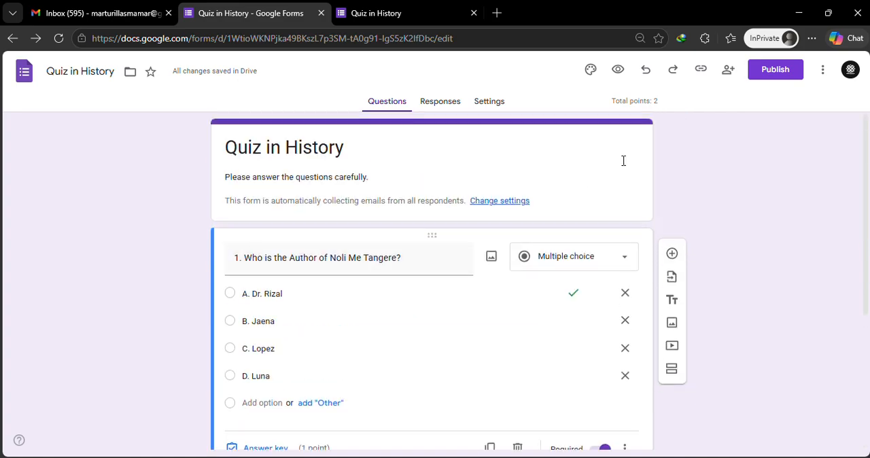
{"action": "left_click", "coordinate": [775, 72]}
{"action": "left_click", "coordinate": [540, 163]}
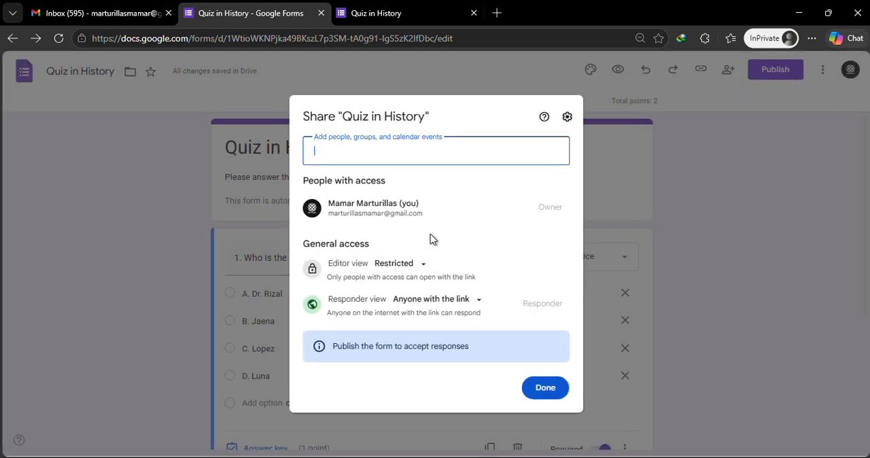
{"action": "left_click", "coordinate": [398, 264]}
{"action": "left_click", "coordinate": [425, 323]}
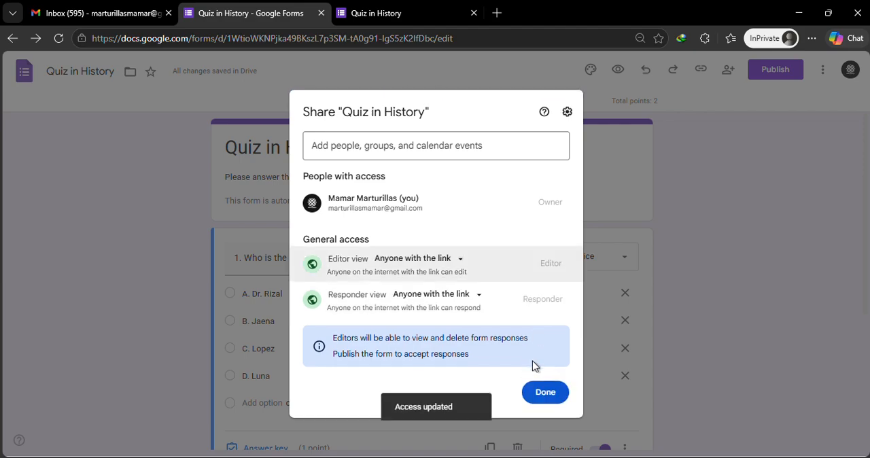
{"action": "left_click", "coordinate": [539, 397]}
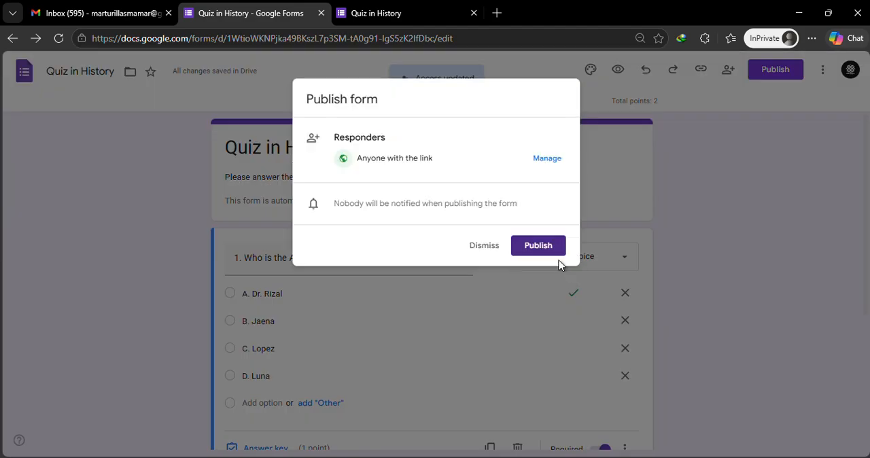
Publish the form for anyone with the link and copy its shortened responder link.
{"action": "left_click", "coordinate": [535, 246]}
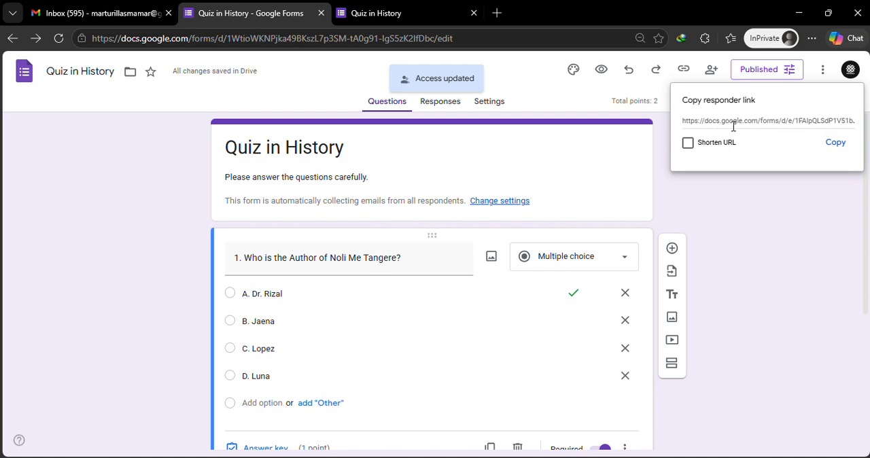
{"action": "left_click", "coordinate": [688, 143]}
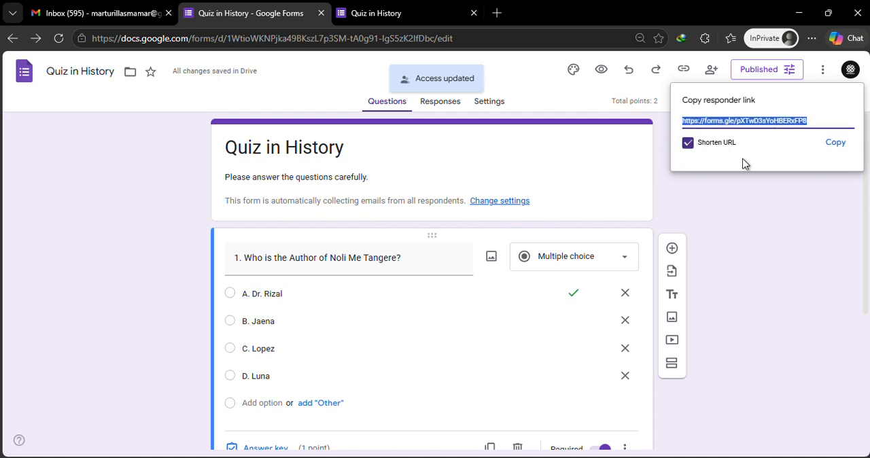
{"action": "left_click", "coordinate": [834, 143]}
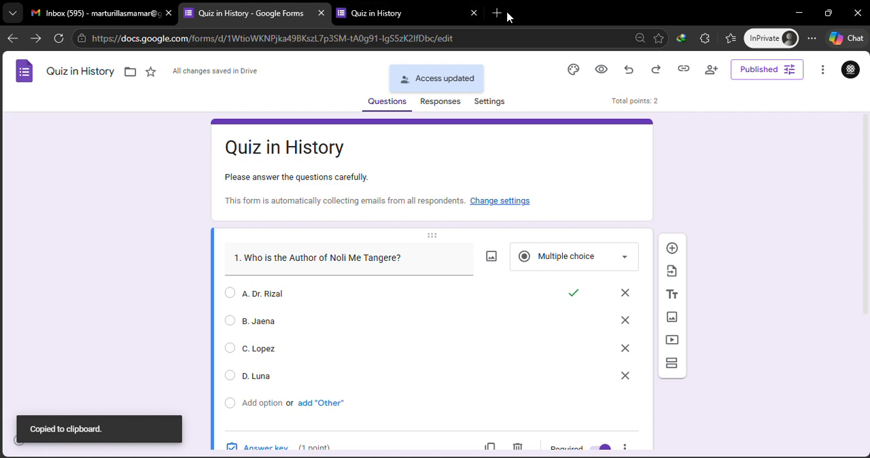
Load the copied shortened responder link in place of the form preview, discarding the preview answers.
{"action": "left_click", "coordinate": [343, 18]}
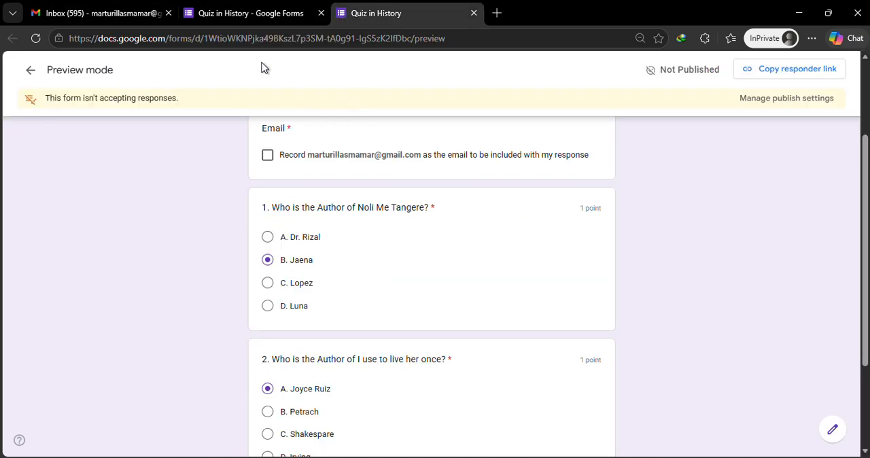
{"action": "left_click", "coordinate": [226, 39]}
{"action": "key", "text": "ctrl+v"}
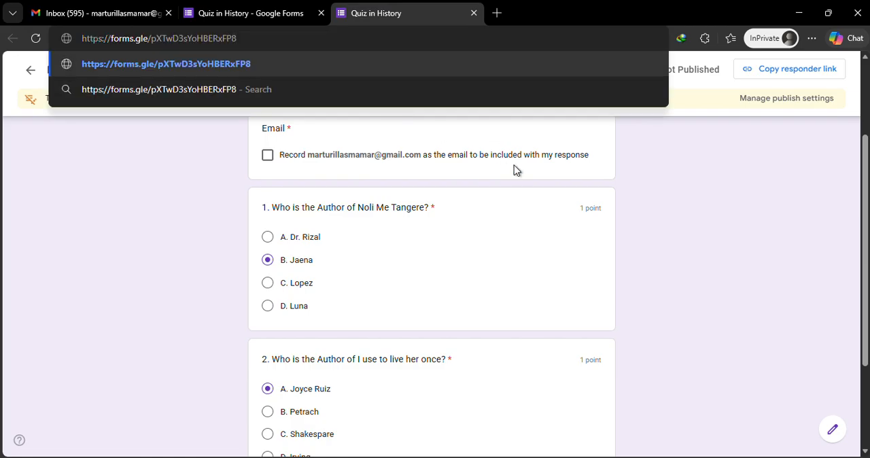
{"action": "key", "text": "Return"}
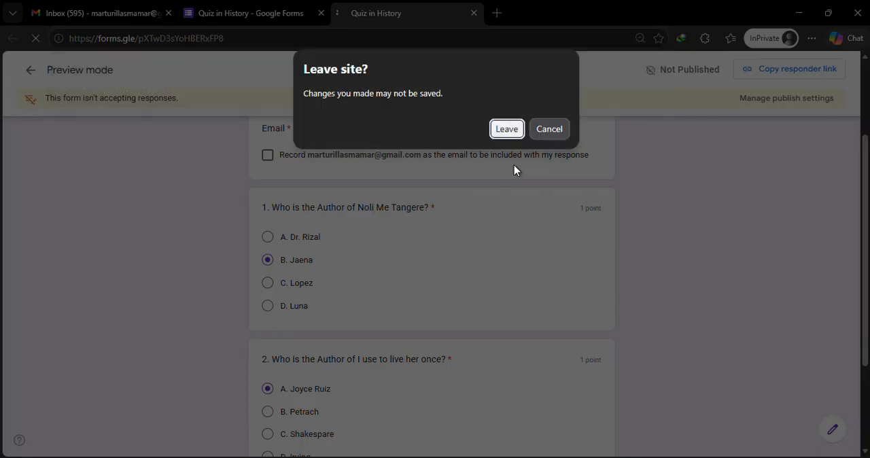
{"action": "left_click", "coordinate": [503, 130]}
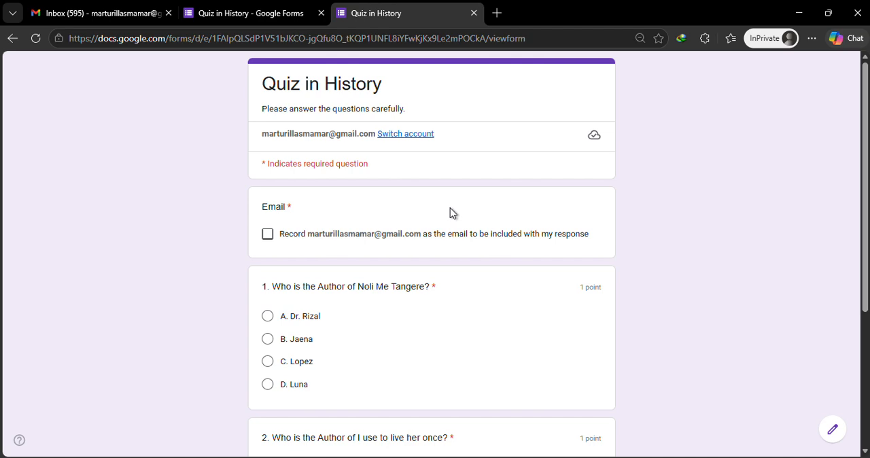
Agree to record the respondent's email, then answer question 1 with "A. Dr. Rizal" and question 2 with "B. Petrach".
{"action": "scroll", "coordinate": [441, 217], "scroll_direction": "down", "scroll_amount": 2}
{"action": "scroll", "coordinate": [442, 217], "scroll_direction": "up", "scroll_amount": 2}
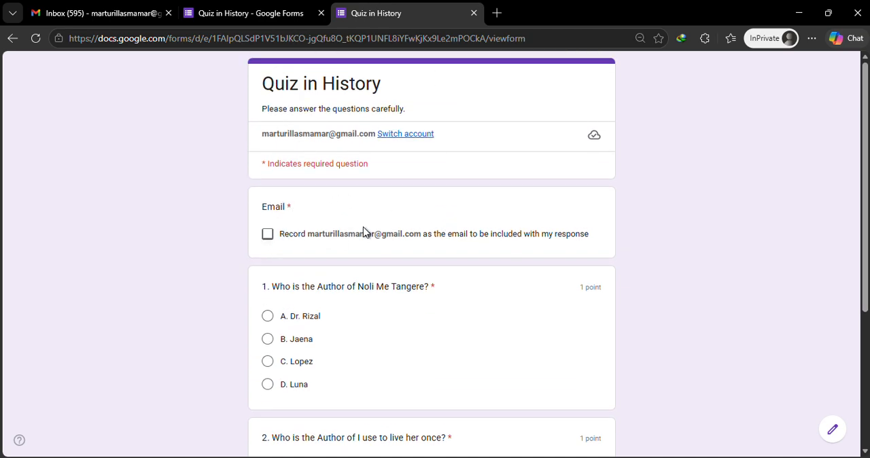
{"action": "left_click", "coordinate": [269, 235]}
{"action": "scroll", "coordinate": [359, 224], "scroll_direction": "down", "scroll_amount": 2}
{"action": "scroll", "coordinate": [358, 225], "scroll_direction": "up", "scroll_amount": 2}
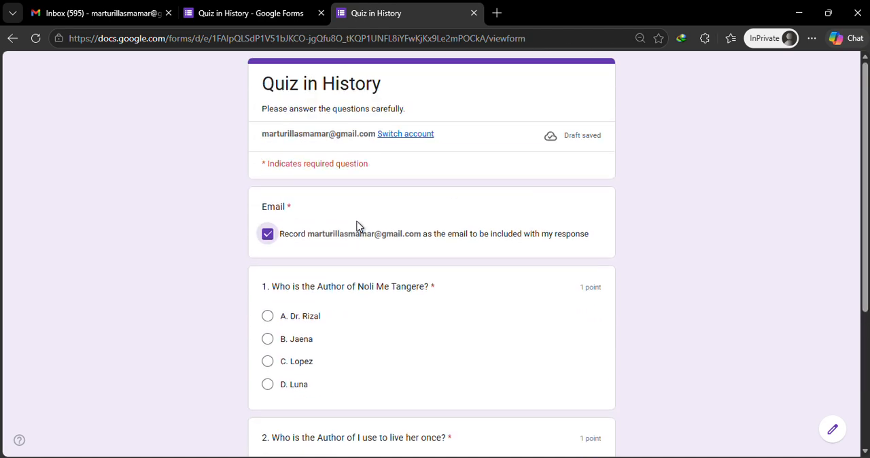
{"action": "scroll", "coordinate": [358, 225], "scroll_direction": "down", "scroll_amount": 2}
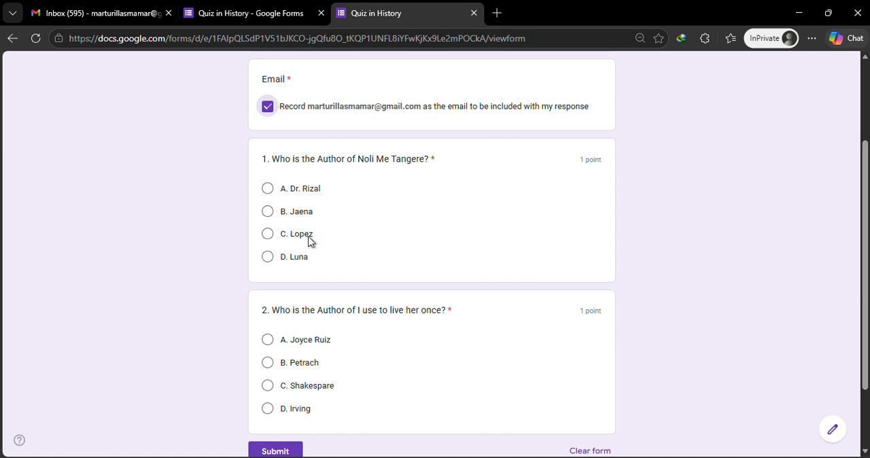
{"action": "left_click", "coordinate": [267, 189]}
{"action": "scroll", "coordinate": [384, 233], "scroll_direction": "down", "scroll_amount": 2}
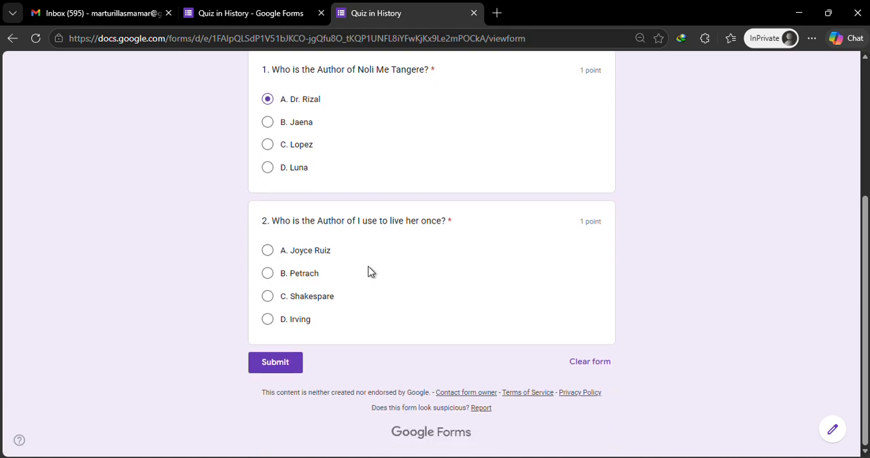
{"action": "left_click", "coordinate": [267, 274]}
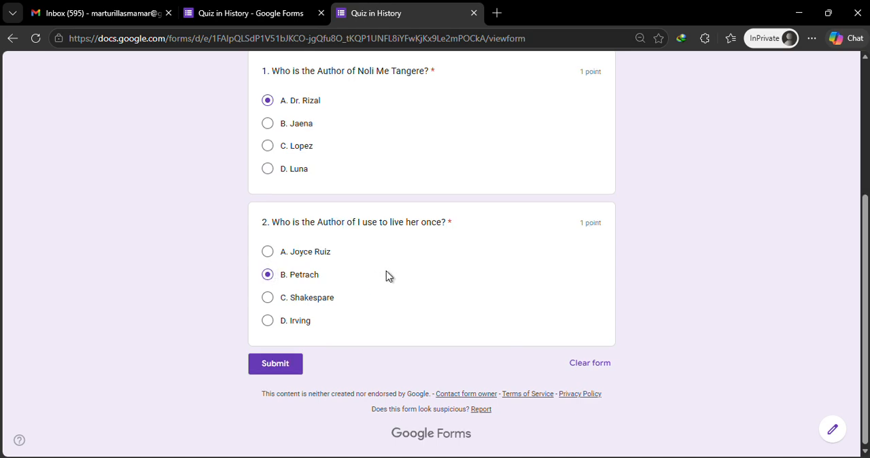
Review the chosen answers and the points for question 2, then submit the quiz response.
{"action": "scroll", "coordinate": [386, 271], "scroll_direction": "up", "scroll_amount": 1}
{"action": "scroll", "coordinate": [385, 279], "scroll_direction": "down", "scroll_amount": 1}
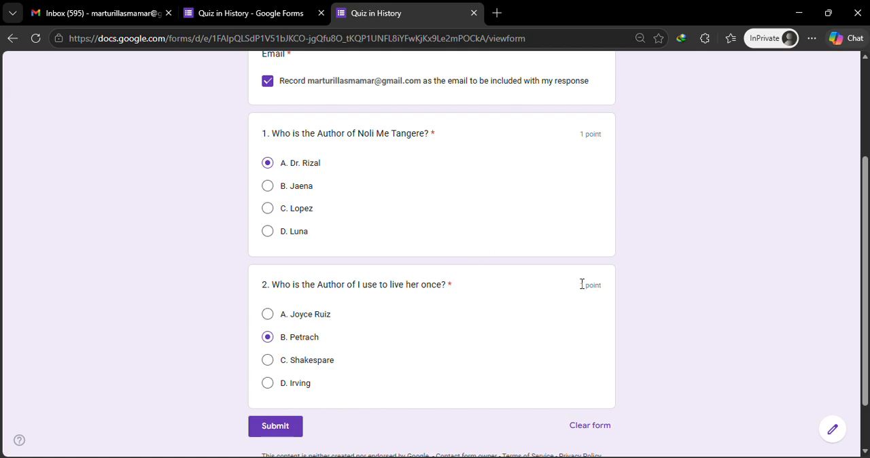
{"action": "left_click_drag", "start_coordinate": [582, 284], "coordinate": [604, 291]}
{"action": "scroll", "coordinate": [426, 324], "scroll_direction": "down", "scroll_amount": 1}
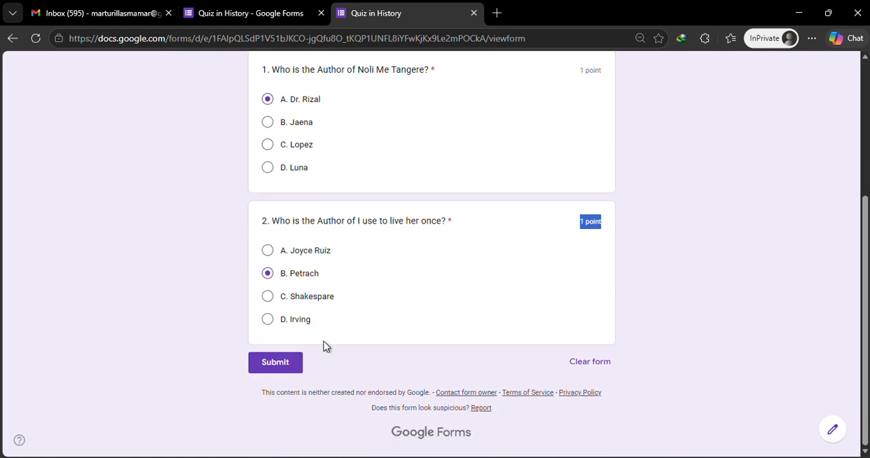
{"action": "scroll", "coordinate": [351, 285], "scroll_direction": "up", "scroll_amount": 3}
{"action": "scroll", "coordinate": [351, 283], "scroll_direction": "down", "scroll_amount": 3}
{"action": "scroll", "coordinate": [353, 290], "scroll_direction": "up", "scroll_amount": 1}
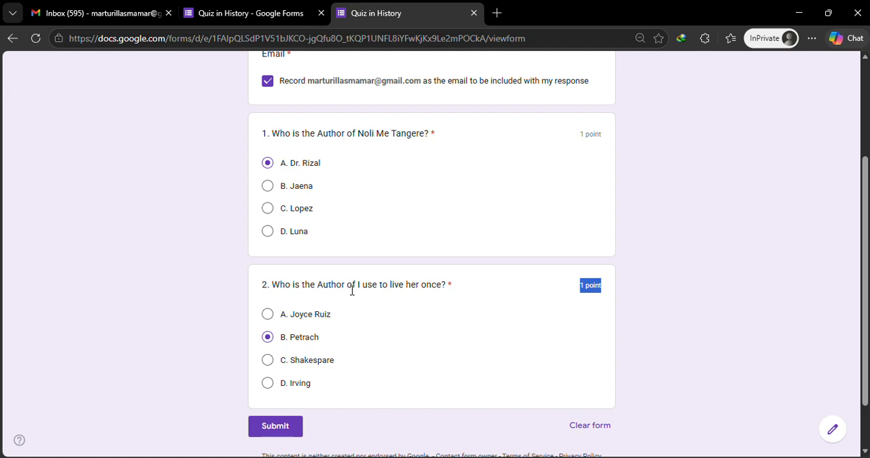
{"action": "scroll", "coordinate": [352, 290], "scroll_direction": "down", "scroll_amount": 1}
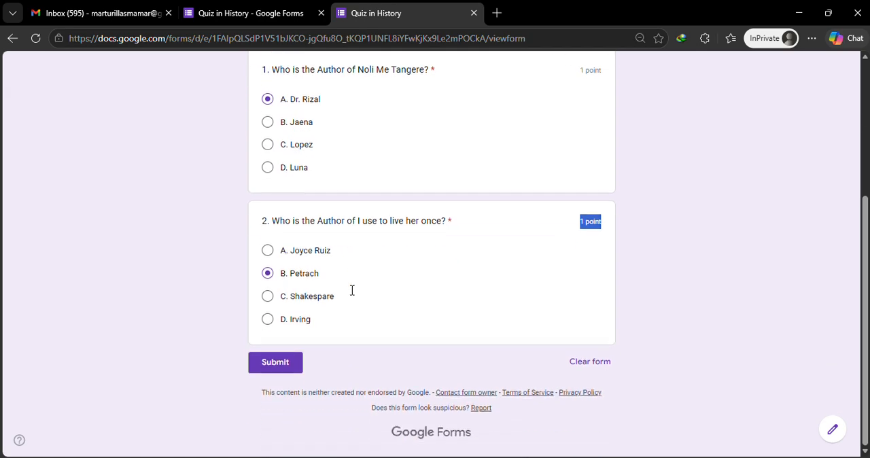
{"action": "left_click", "coordinate": [275, 363]}
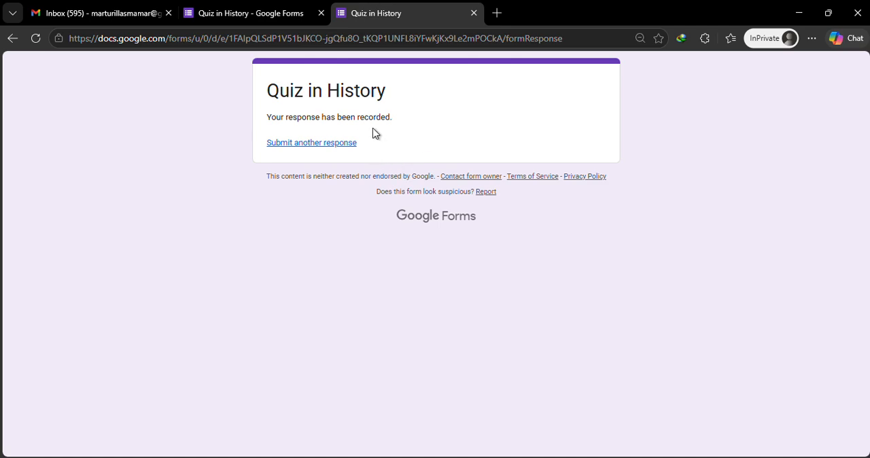
Return to the form editor and examine the response summary, including insights, frequently missed questions, scores and answer charts.
{"action": "left_click", "coordinate": [271, 13]}
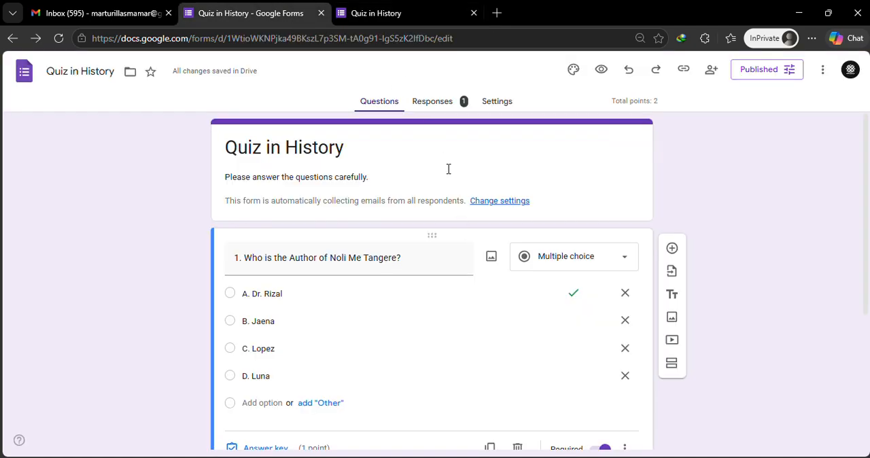
{"action": "left_click", "coordinate": [439, 104]}
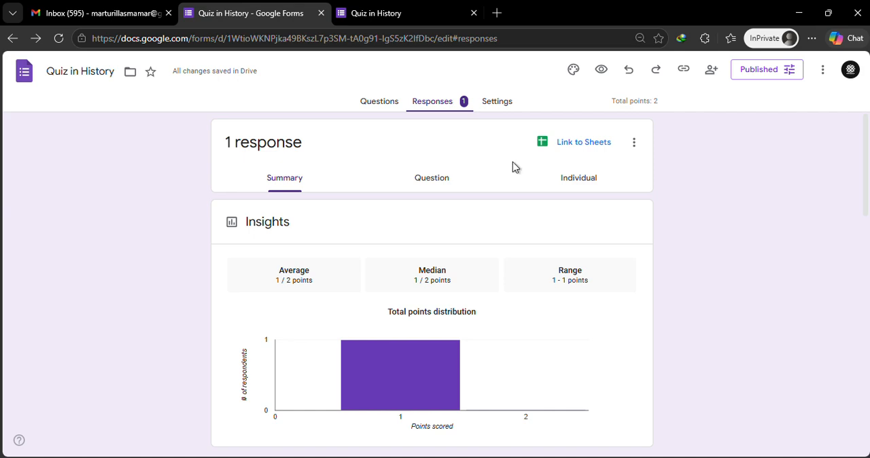
{"action": "scroll", "coordinate": [506, 177], "scroll_direction": "down", "scroll_amount": 3}
{"action": "scroll", "coordinate": [506, 178], "scroll_direction": "down", "scroll_amount": 2}
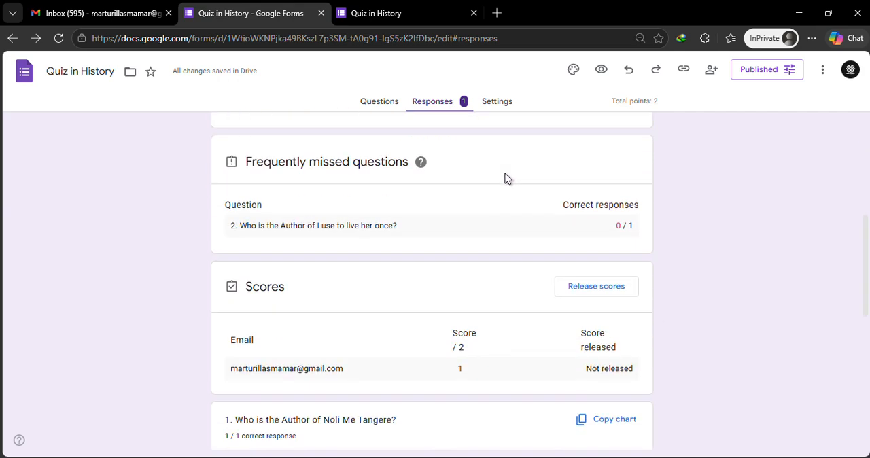
{"action": "scroll", "coordinate": [503, 180], "scroll_direction": "down", "scroll_amount": 1}
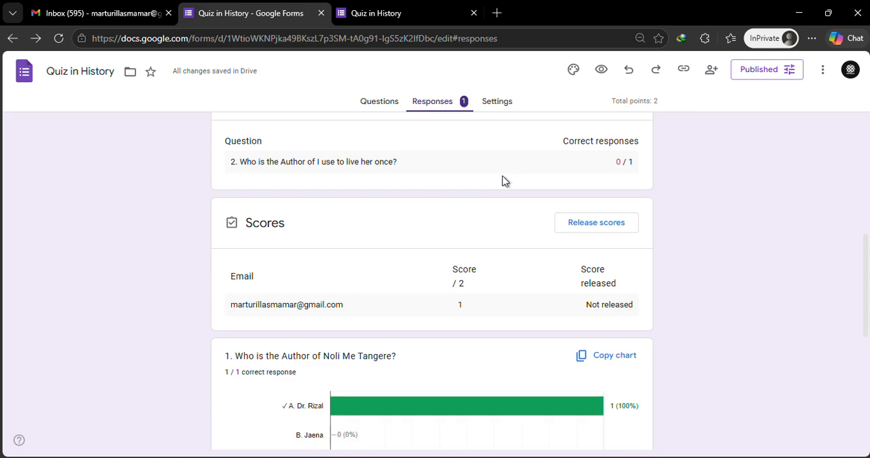
{"action": "scroll", "coordinate": [509, 220], "scroll_direction": "down", "scroll_amount": 1}
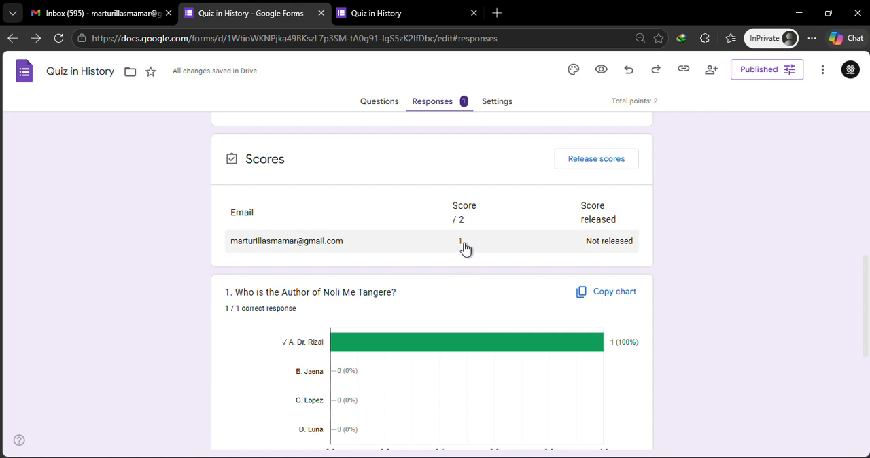
{"action": "scroll", "coordinate": [540, 242], "scroll_direction": "up", "scroll_amount": 1}
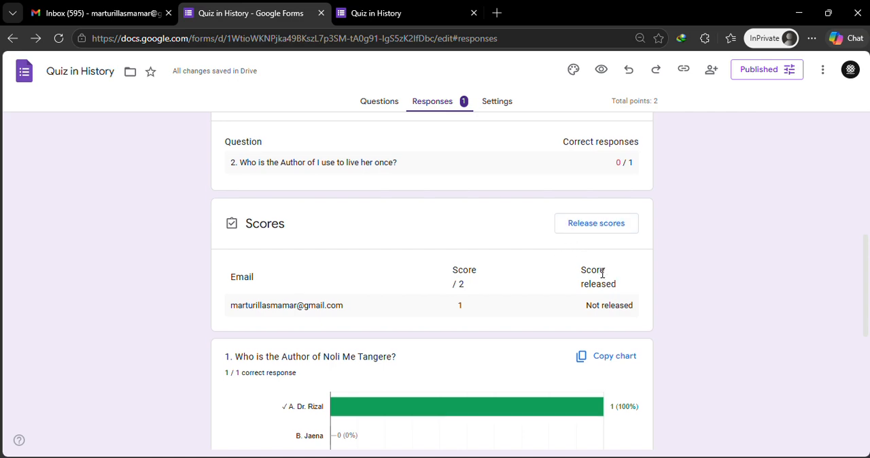
{"action": "scroll", "coordinate": [602, 272], "scroll_direction": "up", "scroll_amount": 1}
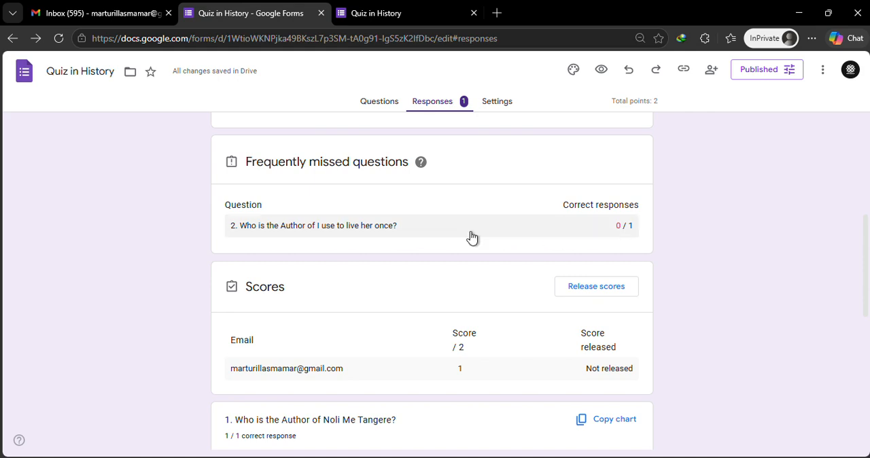
{"action": "scroll", "coordinate": [498, 236], "scroll_direction": "down", "scroll_amount": 1}
{"action": "scroll", "coordinate": [497, 241], "scroll_direction": "down", "scroll_amount": 5}
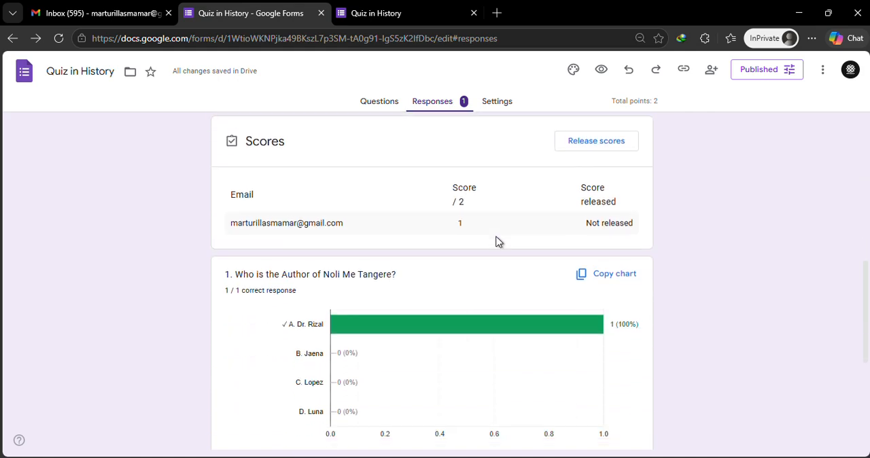
{"action": "scroll", "coordinate": [499, 245], "scroll_direction": "up", "scroll_amount": 10}
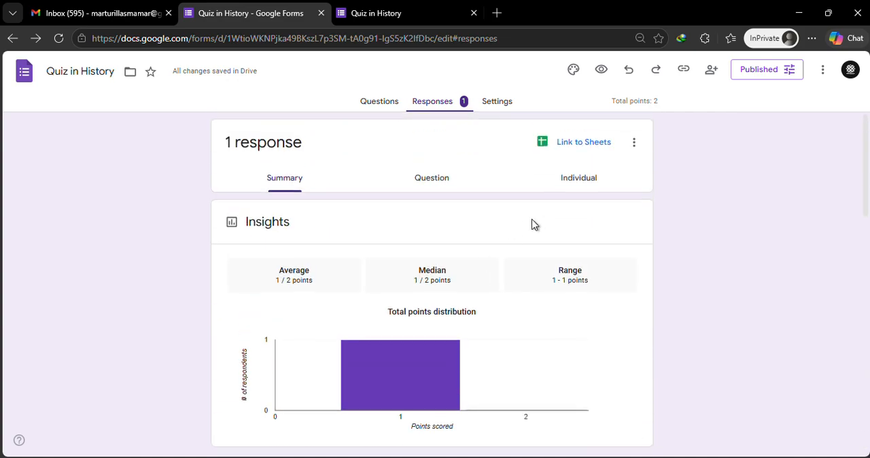
View the responses by question and check the graded answer to question 1.
{"action": "left_click", "coordinate": [427, 184]}
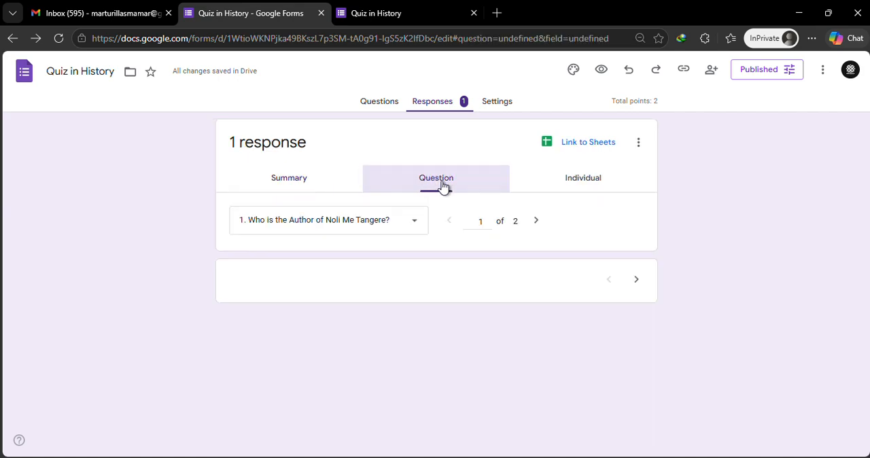
{"action": "scroll", "coordinate": [515, 263], "scroll_direction": "down", "scroll_amount": 1}
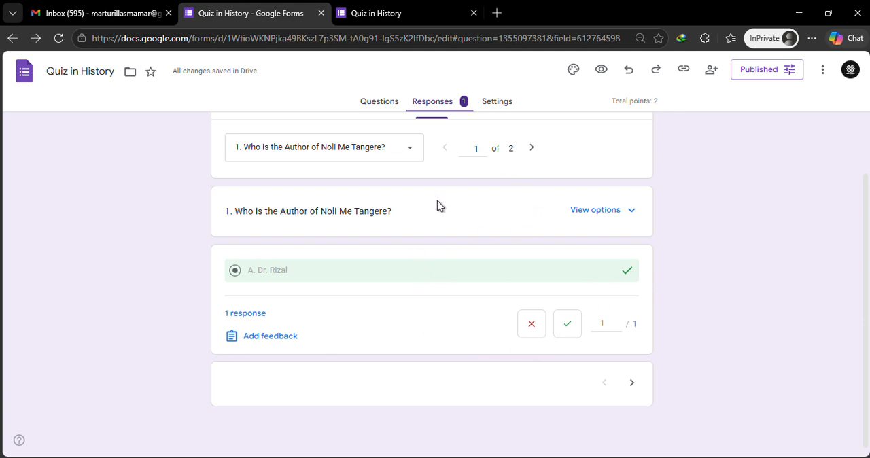
{"action": "scroll", "coordinate": [437, 206], "scroll_direction": "up", "scroll_amount": 1}
View the individual response and examine its total score, the marking of both questions and the correct answer for question 2.
{"action": "left_click", "coordinate": [585, 183]}
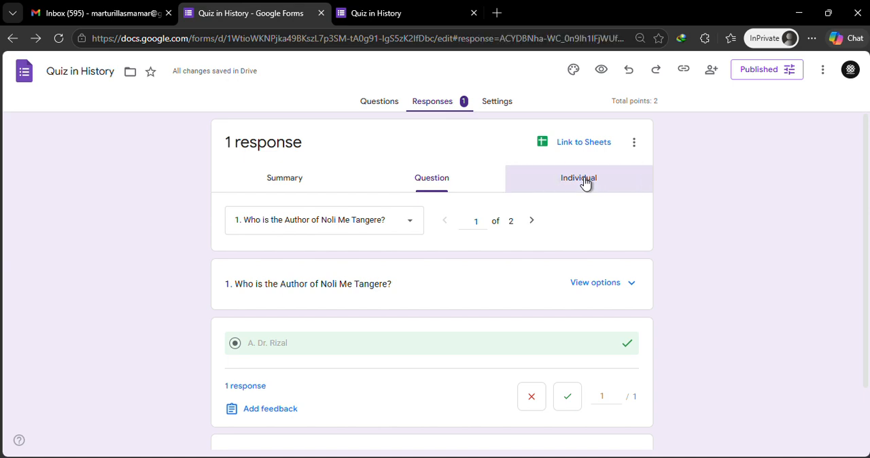
{"action": "scroll", "coordinate": [438, 272], "scroll_direction": "down", "scroll_amount": 1}
{"action": "scroll", "coordinate": [439, 271], "scroll_direction": "up", "scroll_amount": 1}
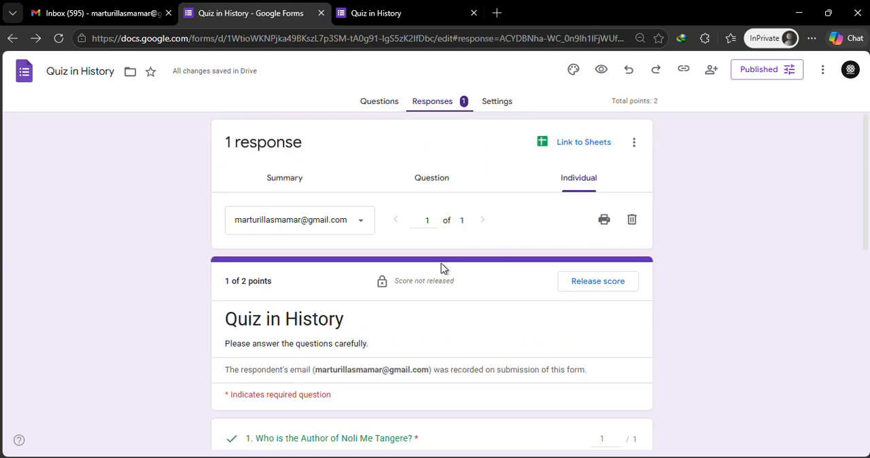
{"action": "scroll", "coordinate": [445, 263], "scroll_direction": "down", "scroll_amount": 3}
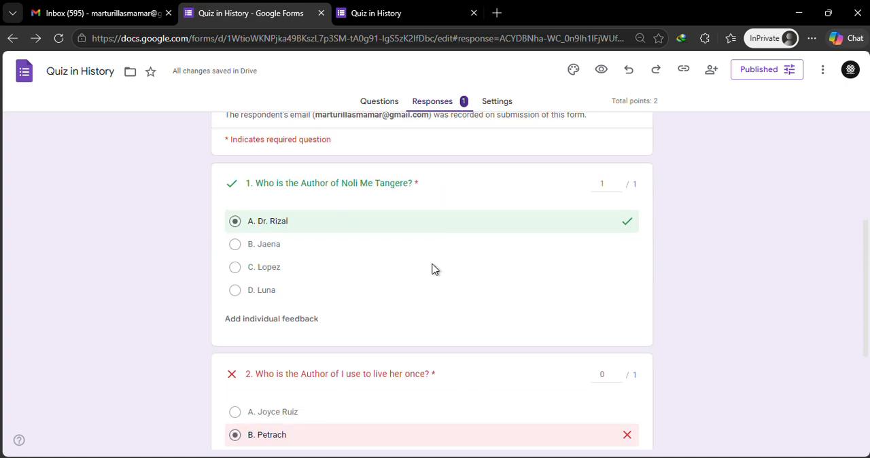
{"action": "scroll", "coordinate": [428, 265], "scroll_direction": "down", "scroll_amount": 1}
{"action": "scroll", "coordinate": [429, 266], "scroll_direction": "up", "scroll_amount": 2}
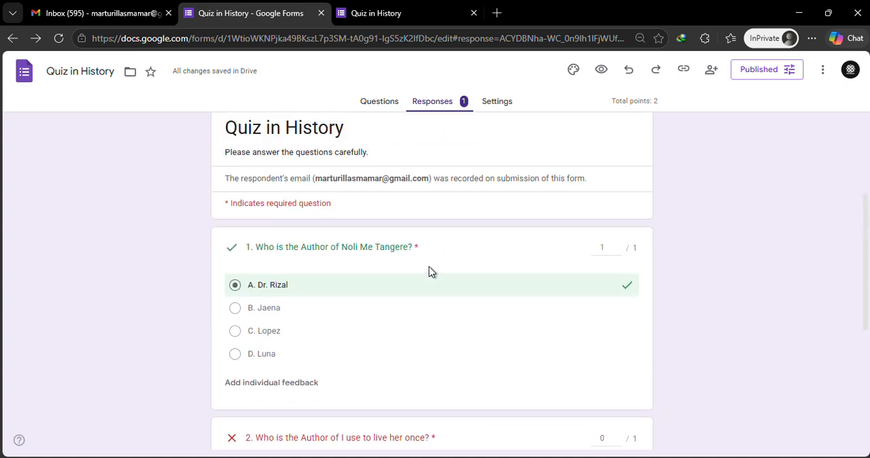
{"action": "scroll", "coordinate": [427, 272], "scroll_direction": "down", "scroll_amount": 2}
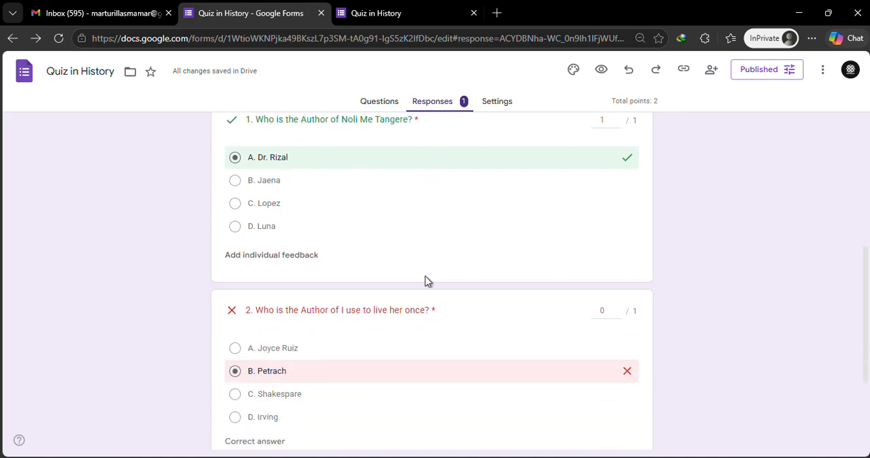
{"action": "scroll", "coordinate": [355, 304], "scroll_direction": "up", "scroll_amount": 1}
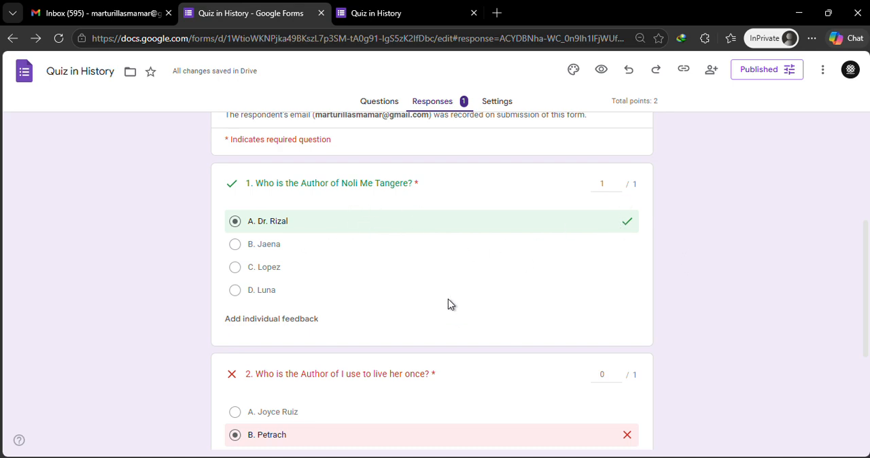
{"action": "scroll", "coordinate": [448, 304], "scroll_direction": "down", "scroll_amount": 1}
{"action": "scroll", "coordinate": [378, 296], "scroll_direction": "down", "scroll_amount": 2}
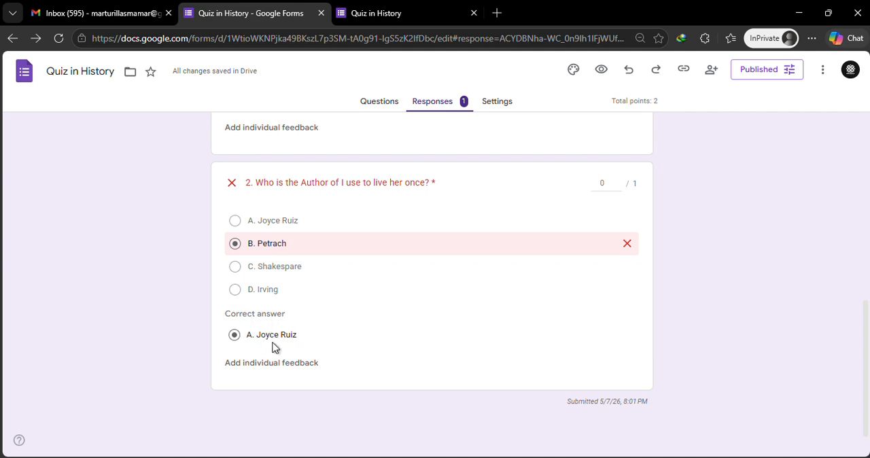
{"action": "scroll", "coordinate": [454, 302], "scroll_direction": "up", "scroll_amount": 5}
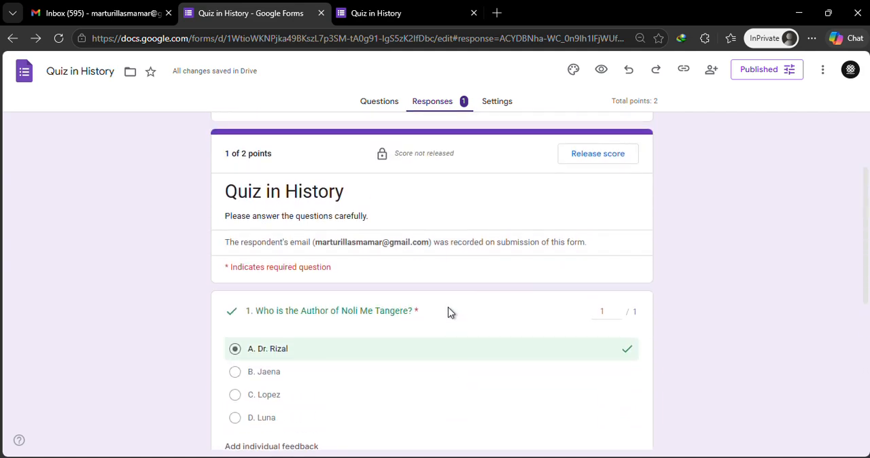
{"action": "scroll", "coordinate": [448, 311], "scroll_direction": "up", "scroll_amount": 2}
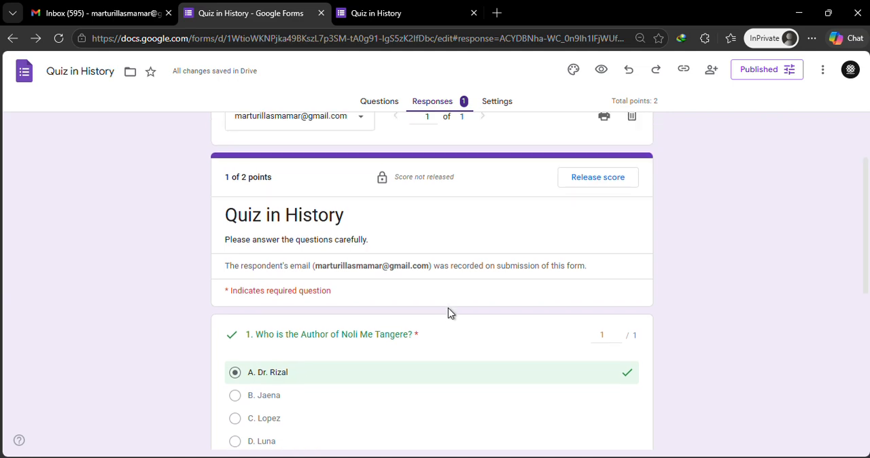